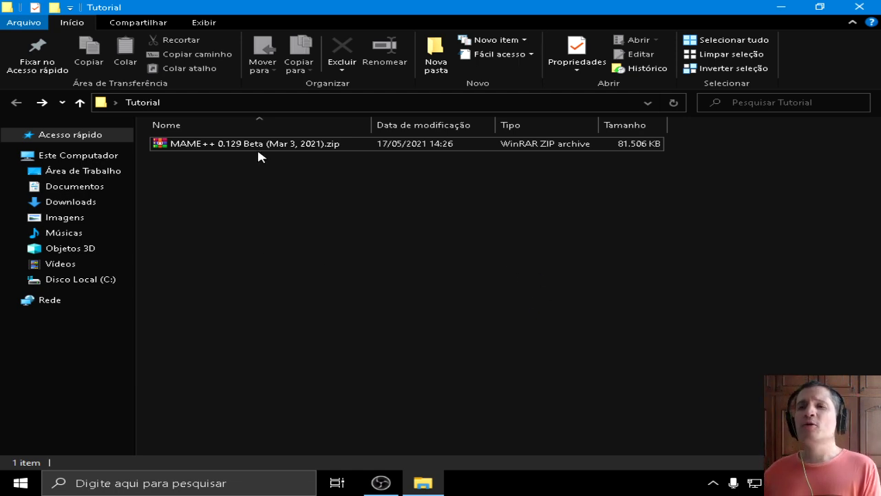
left_click_drag(374, 174, 186, 146)
left_click(402, 166)
left_click_drag(402, 167, 251, 196)
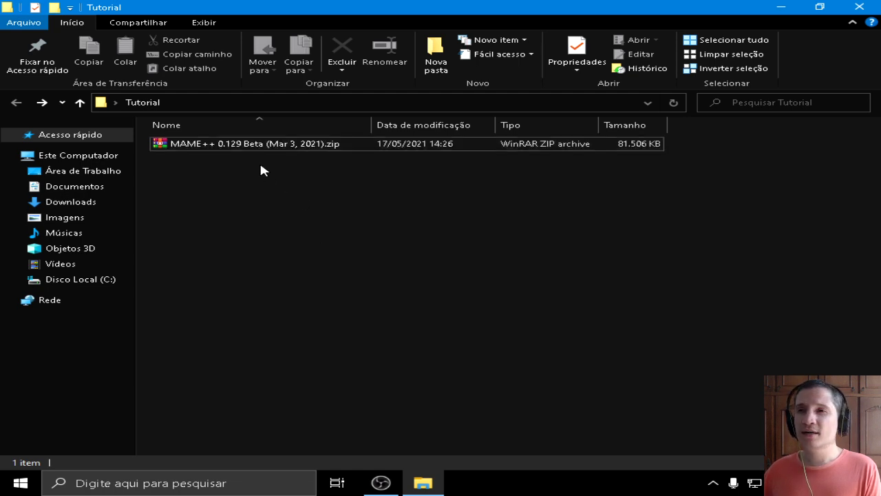
Extract MAME++ 0.129 Beta (Mar 3, 2021).zip with WinRAR into a folder of the same name inside Tutorial
left_click(246, 150)
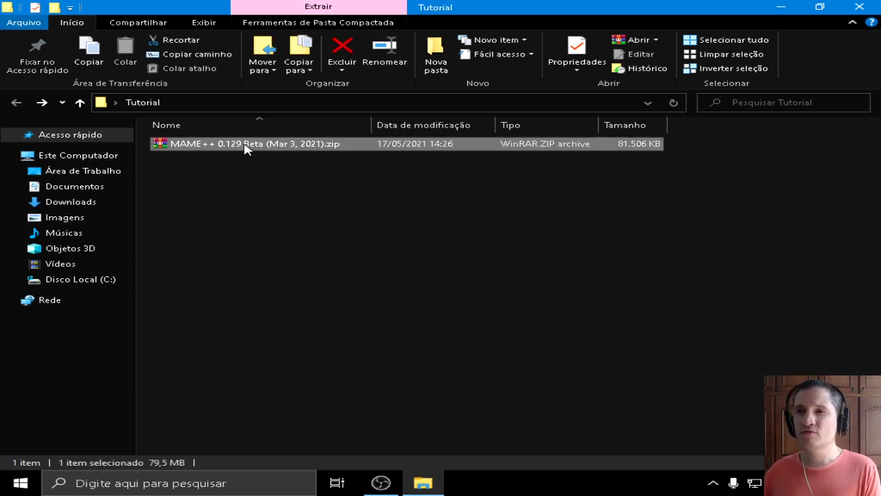
right_click(246, 150)
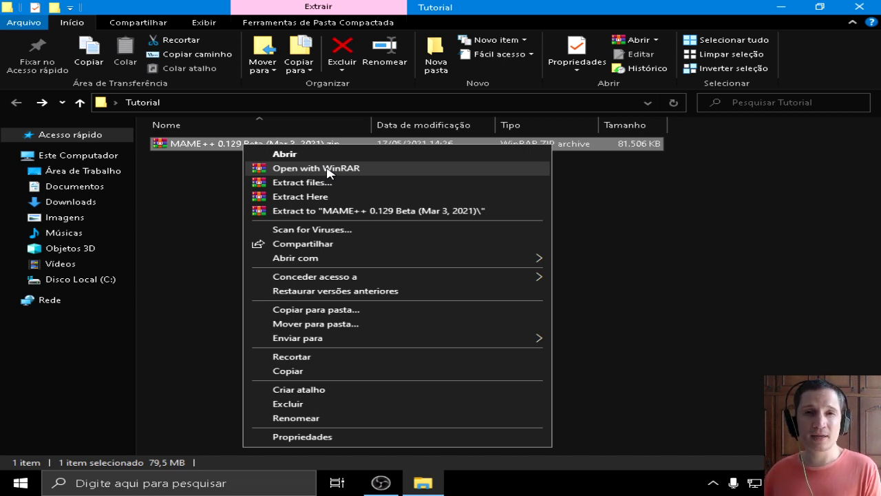
left_click(300, 183)
left_click(489, 387)
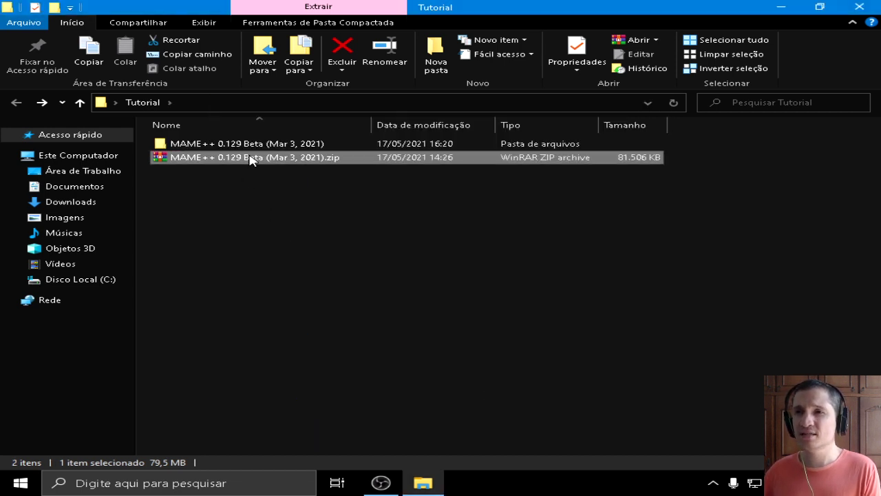
Open the extracted MAME++ 0.129 Beta (Mar 3, 2021) folder and the folder of the same name inside it
left_click(245, 143)
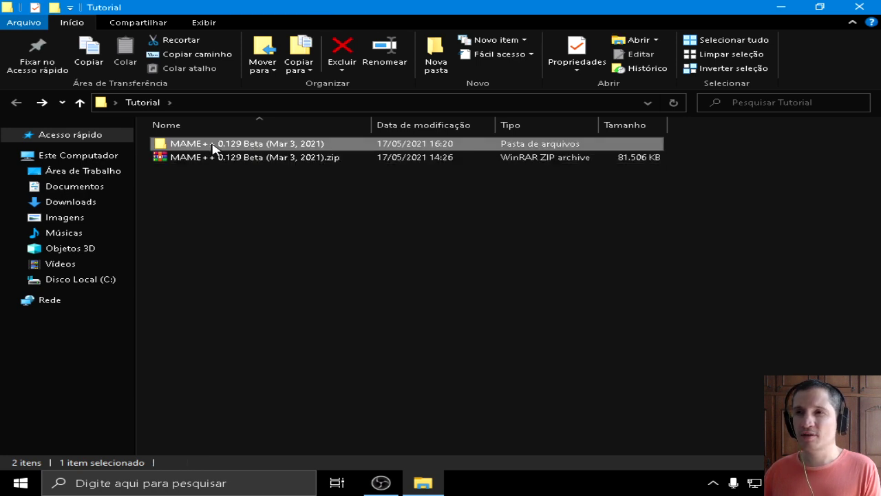
double_click(214, 144)
double_click(213, 145)
Examine the emulator folder's contents, including the kailleraclient.dll file
left_click_drag(279, 311, 176, 145)
left_click(274, 306)
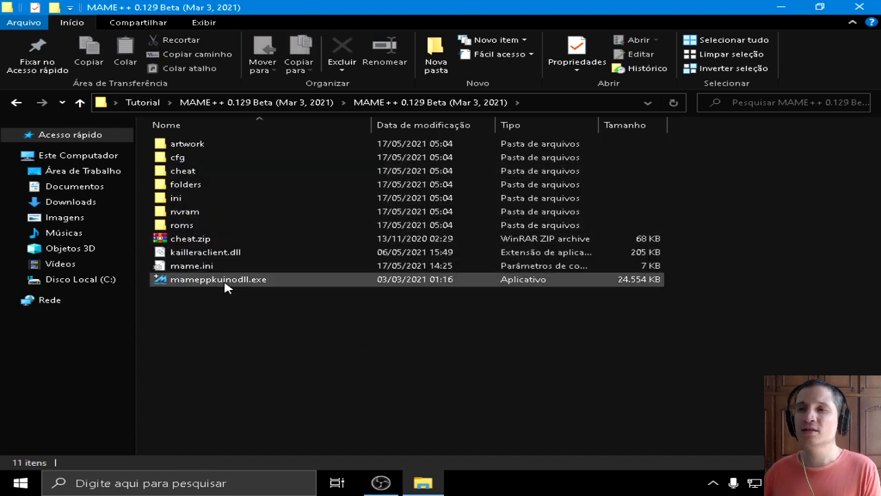
mouse_move(222, 286)
left_click(198, 254)
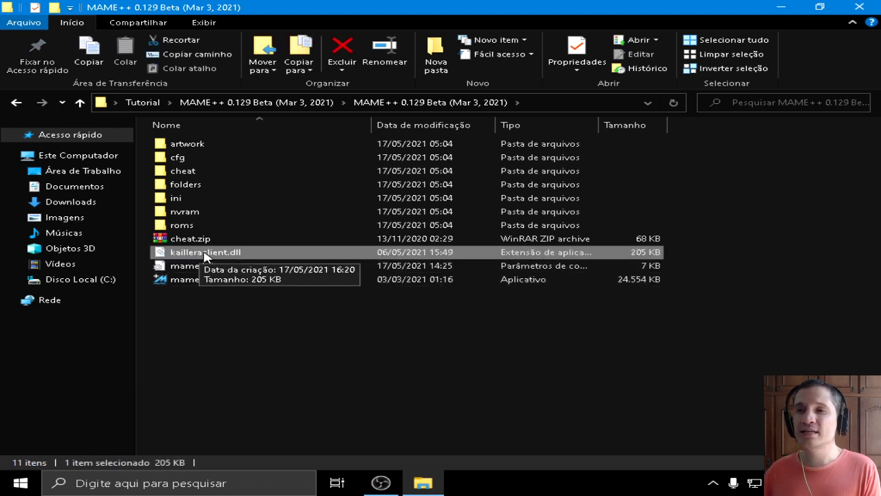
left_click(221, 305)
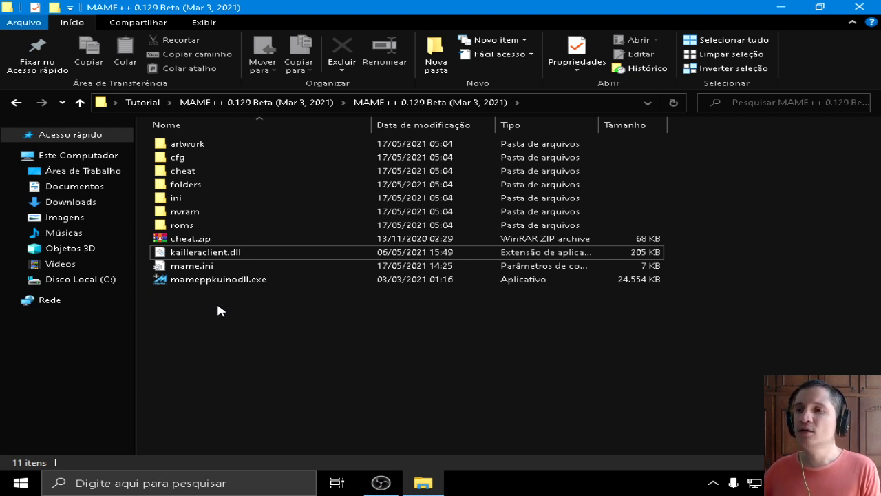
Launch the emulator from mameppkuinodll.exe
left_click(220, 282)
left_click(237, 290)
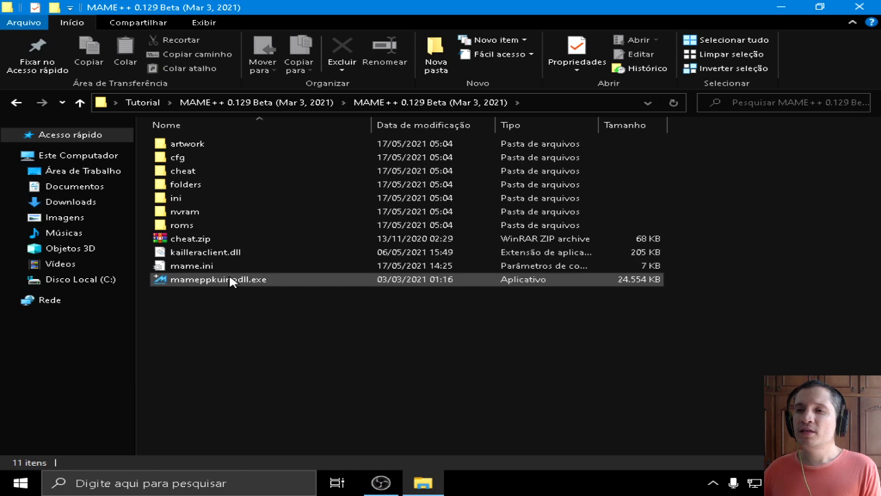
left_click(215, 284)
double_click(216, 282)
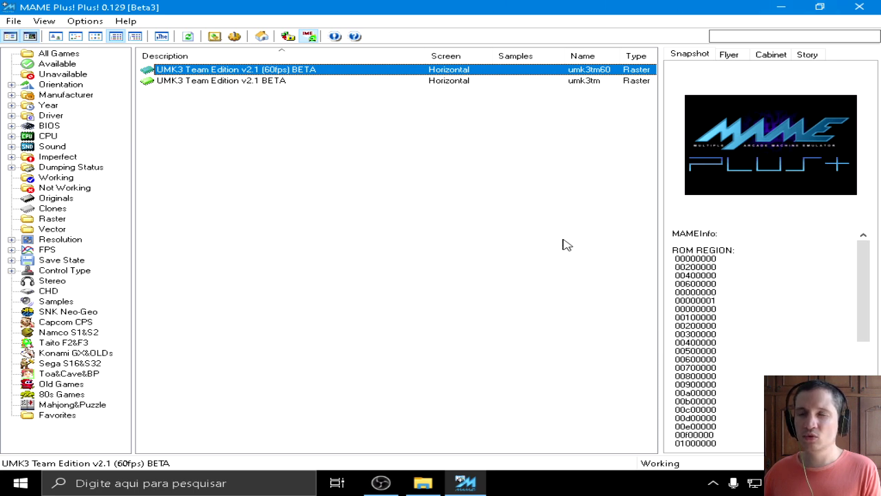
Compare the UMK3 Team Edition v2.1 BETA entry with its 60fps version in the game list
left_click(213, 82)
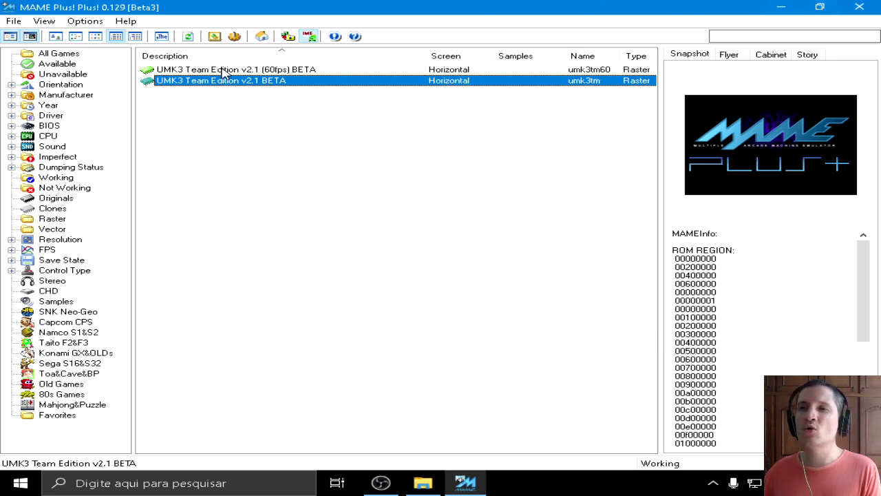
left_click(223, 71)
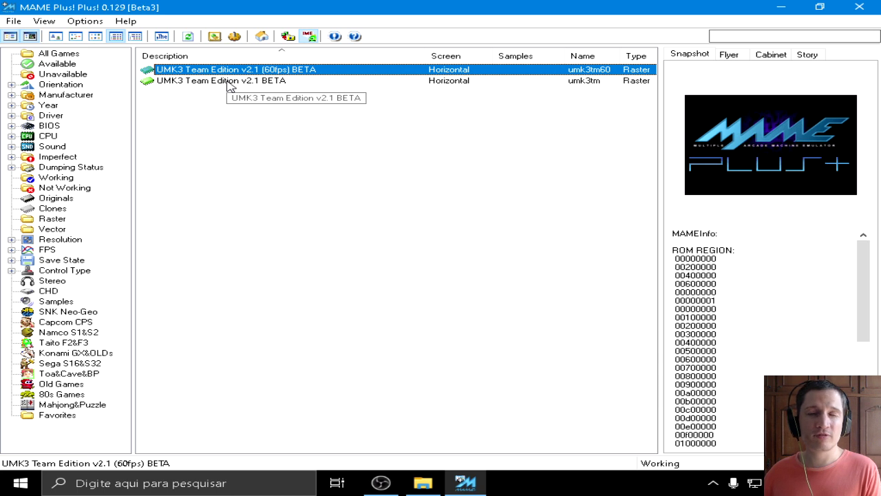
left_click(229, 83)
left_click(235, 73)
left_click(236, 82)
left_click(245, 72)
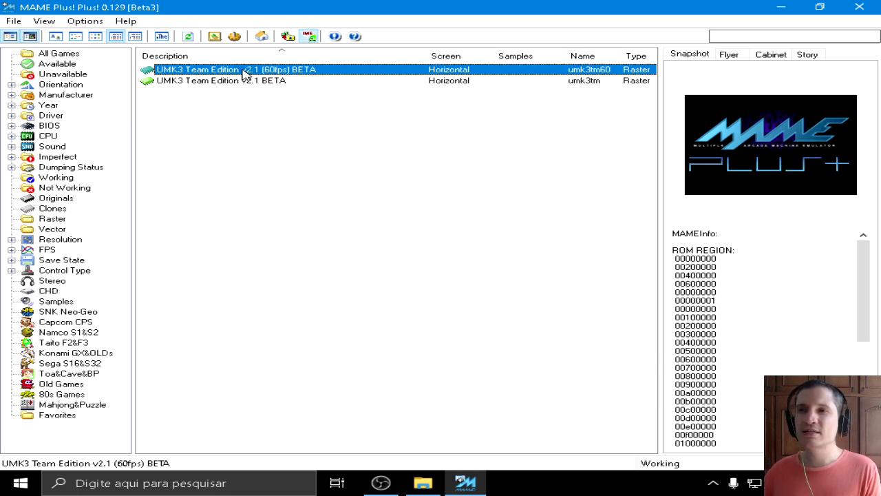
left_click(246, 82)
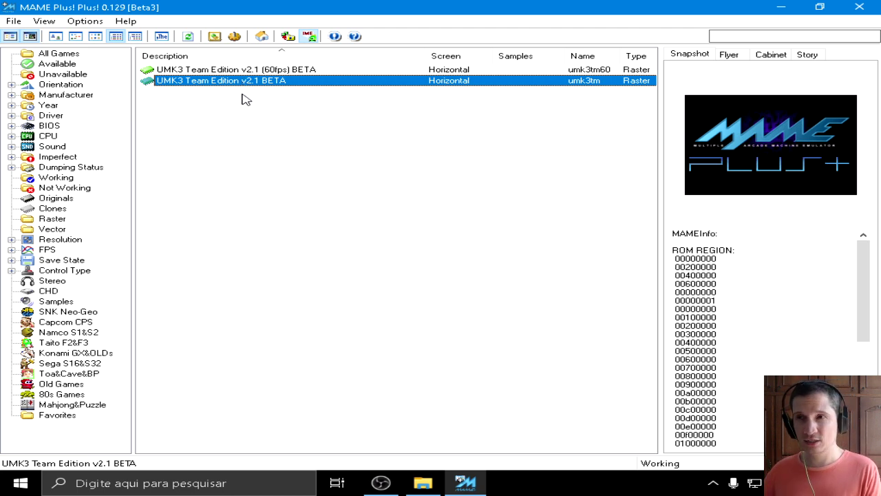
left_click(264, 72)
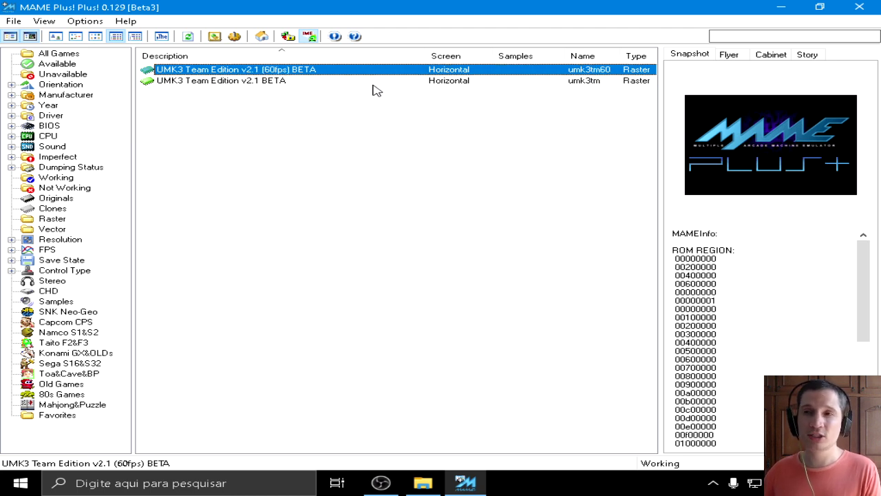
Open the directory configuration and delete the existing ROMs path
left_click(85, 21)
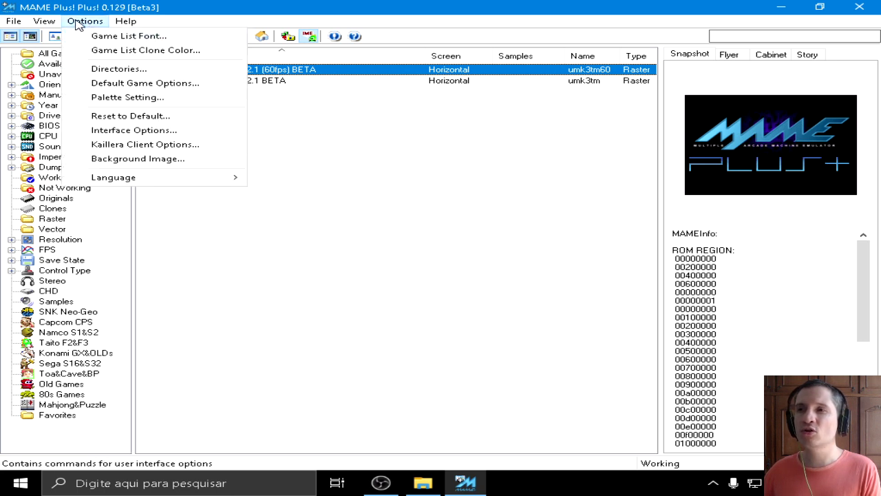
left_click(115, 72)
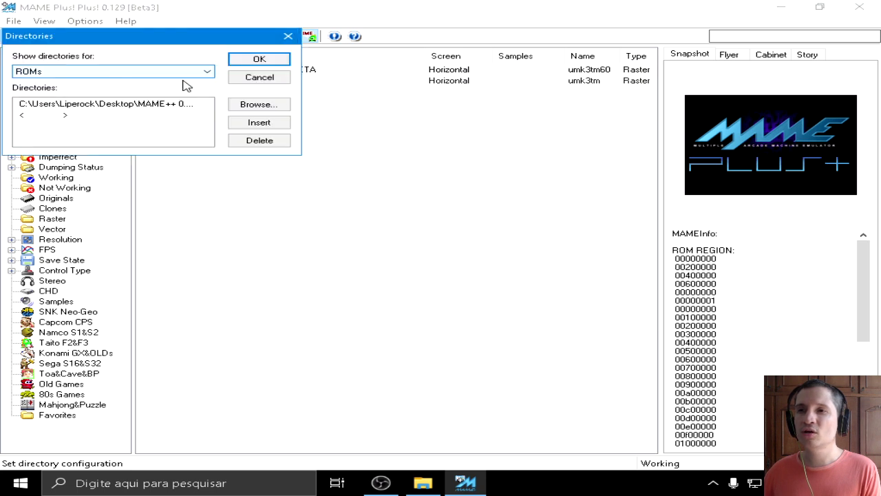
left_click_drag(131, 35, 385, 109)
left_click(364, 174)
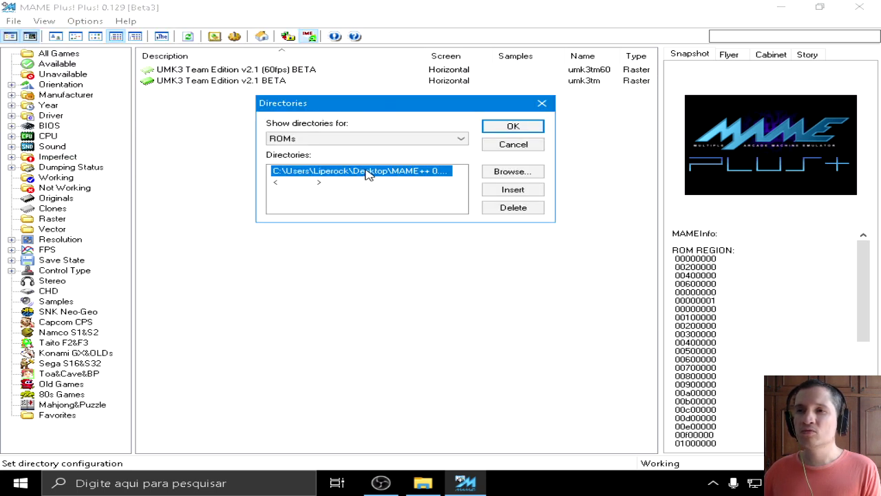
left_click(361, 191)
left_click(368, 176)
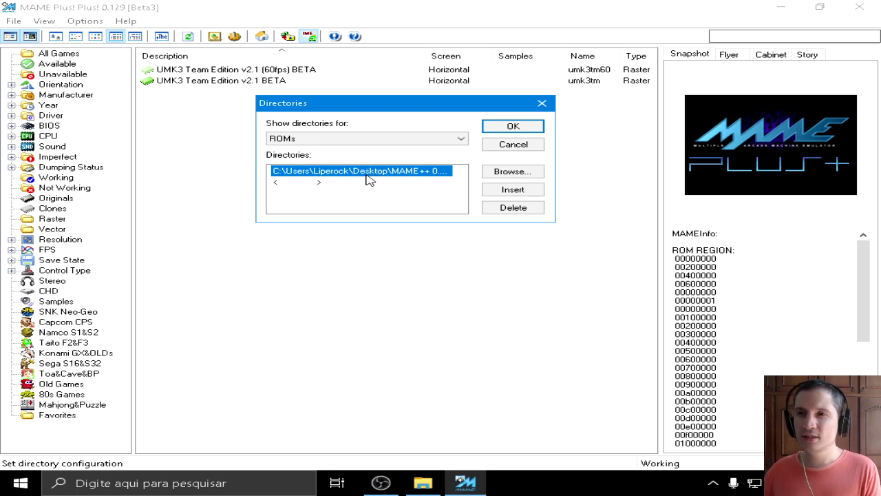
left_click(361, 190)
left_click(365, 177)
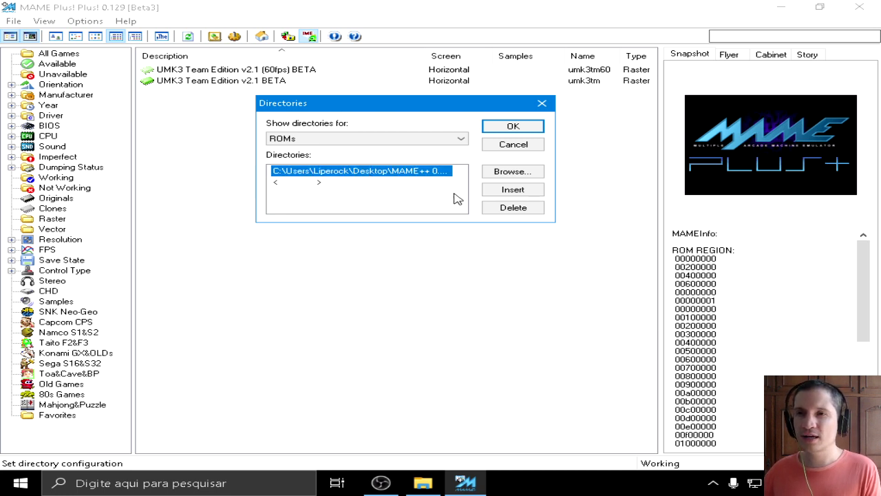
left_click(514, 210)
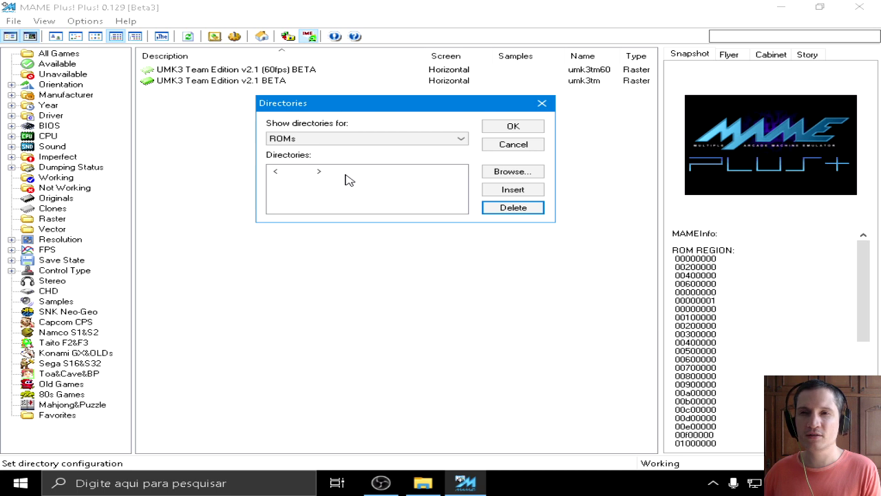
Add the roms folder inside Tutorial's nested MAME++ 0.129 Beta (Mar 3, 2021) folders as the ROMs directory and save the configuration
left_click(508, 174)
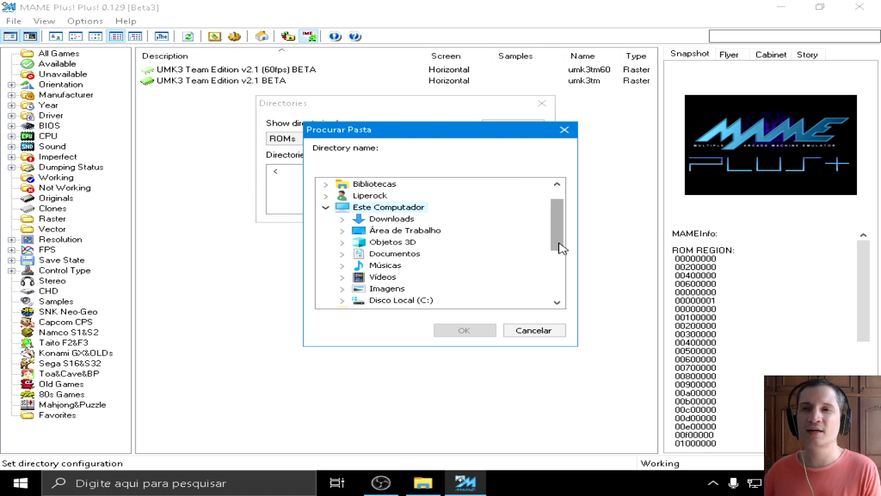
left_click_drag(559, 239, 543, 315)
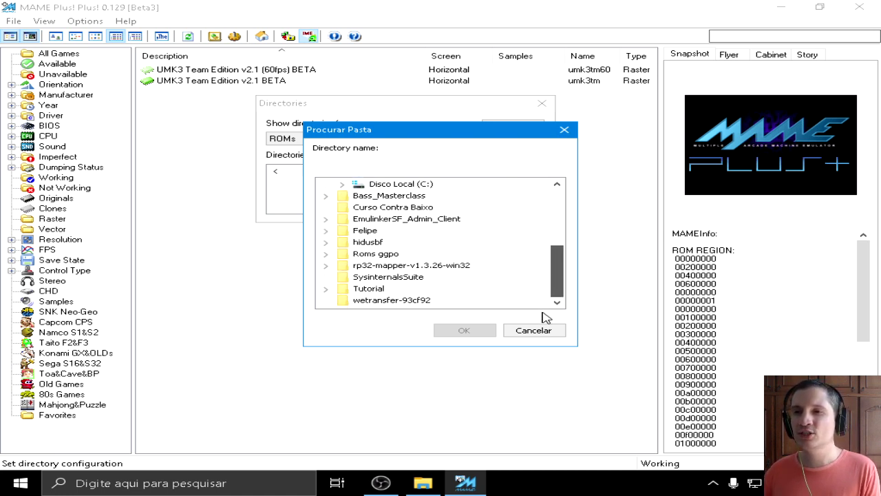
left_click(386, 291)
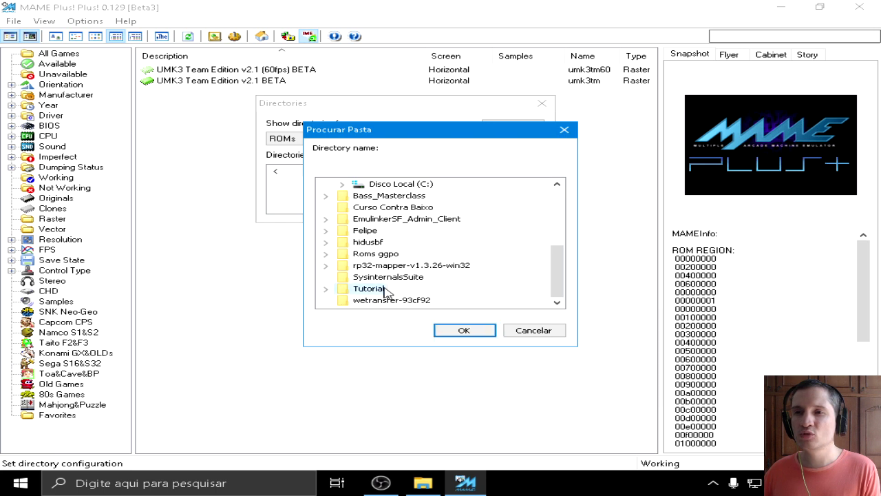
left_click(326, 289)
double_click(452, 289)
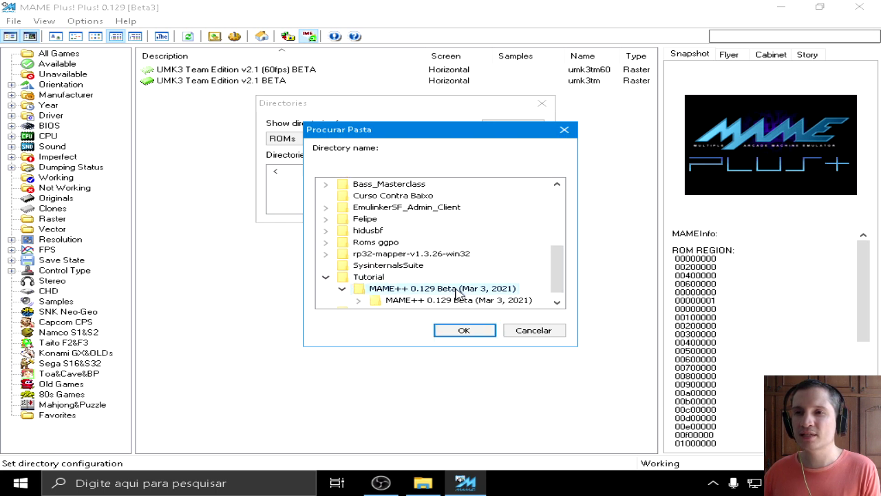
double_click(448, 301)
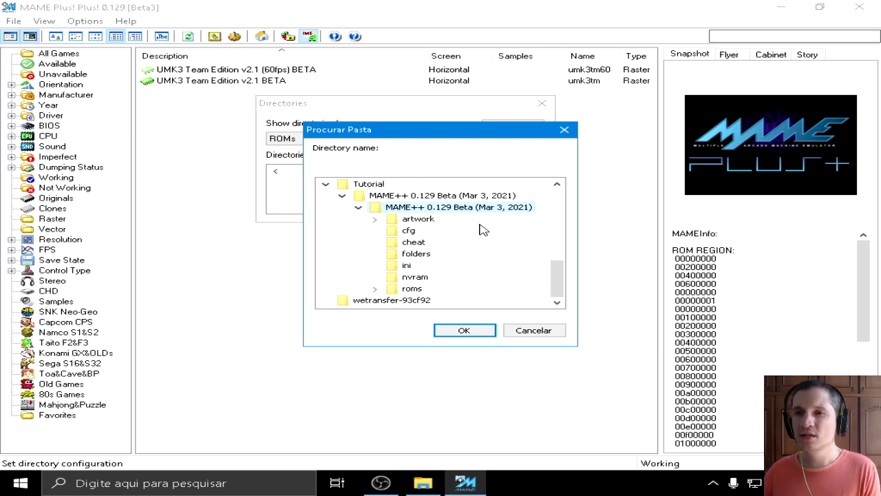
left_click(417, 292)
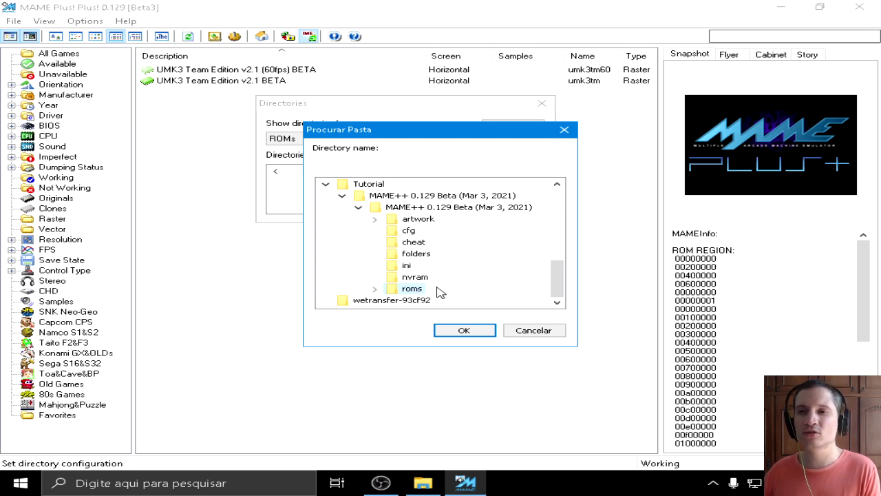
left_click(465, 330)
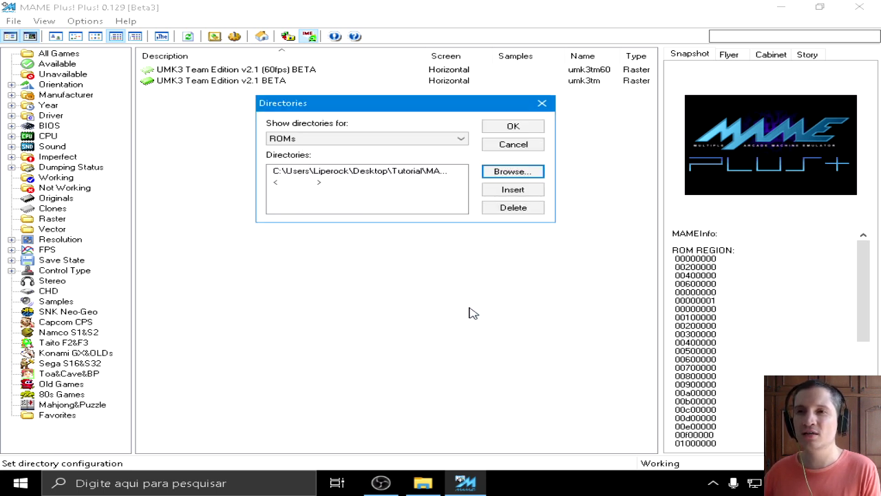
left_click(514, 128)
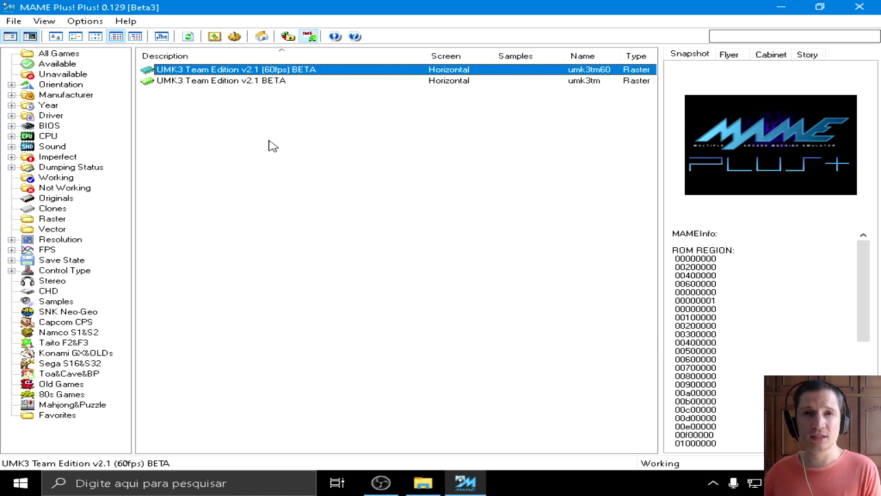
Start UMK3 Team Edition v2.1 (60fps) BETA, enlarge its window and continue past the game information screen
double_click(274, 71)
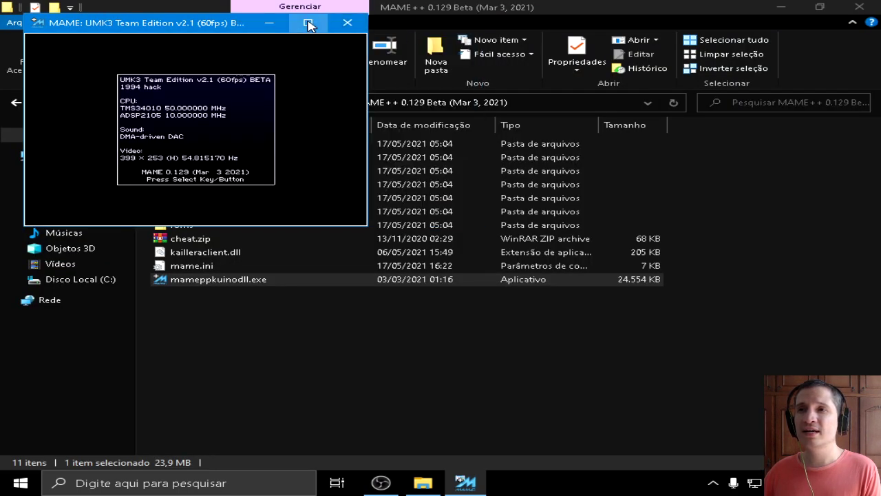
left_click(308, 25)
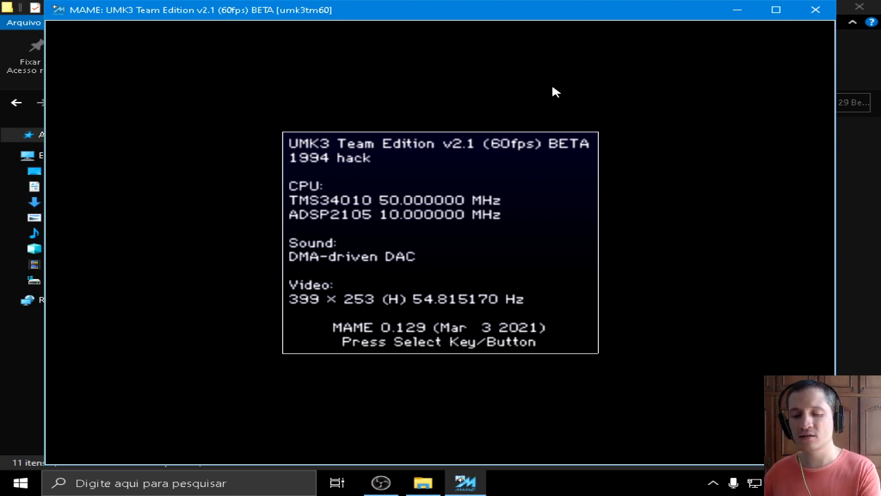
key("Return")
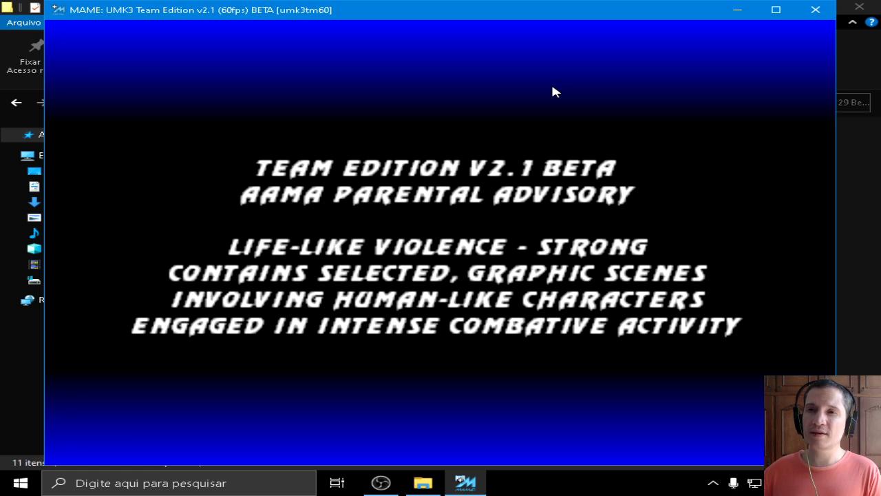
Open the Input (this Game) control settings for the running game
key("Tab")
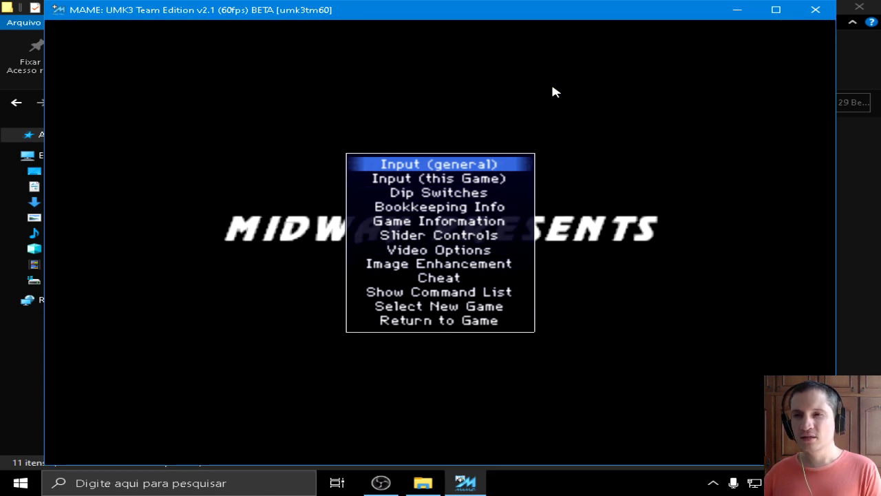
key("Down")
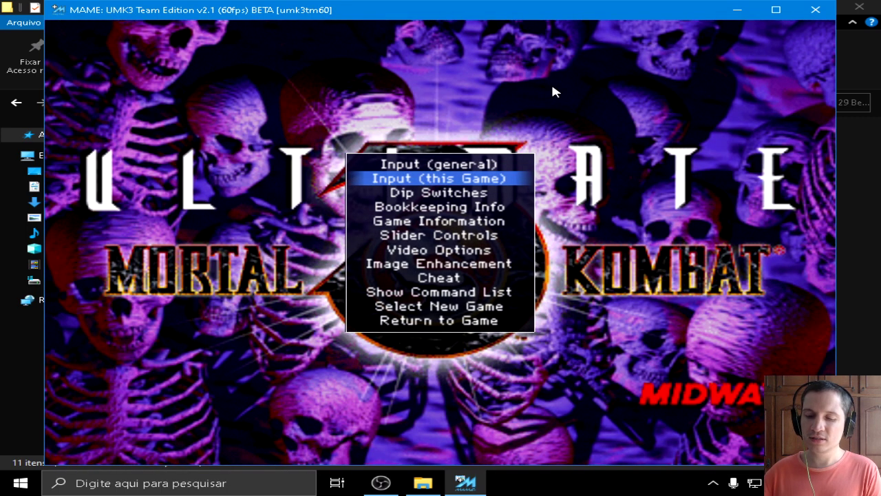
key("Return")
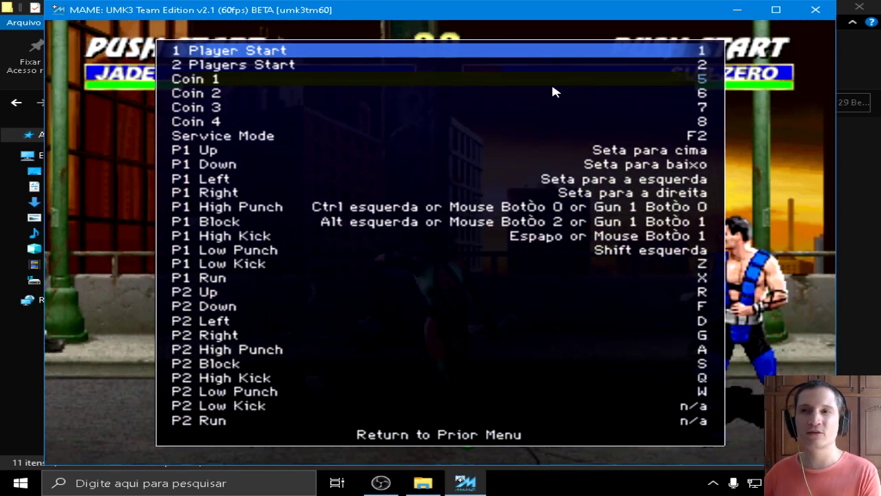
Assign the spacebar to 1 Player Start and the number 1 to Coin 1
key("Return")
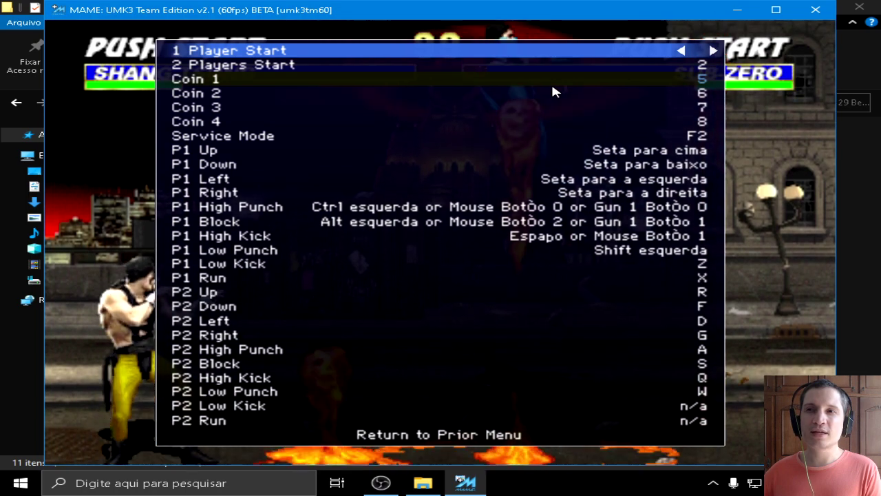
key("space")
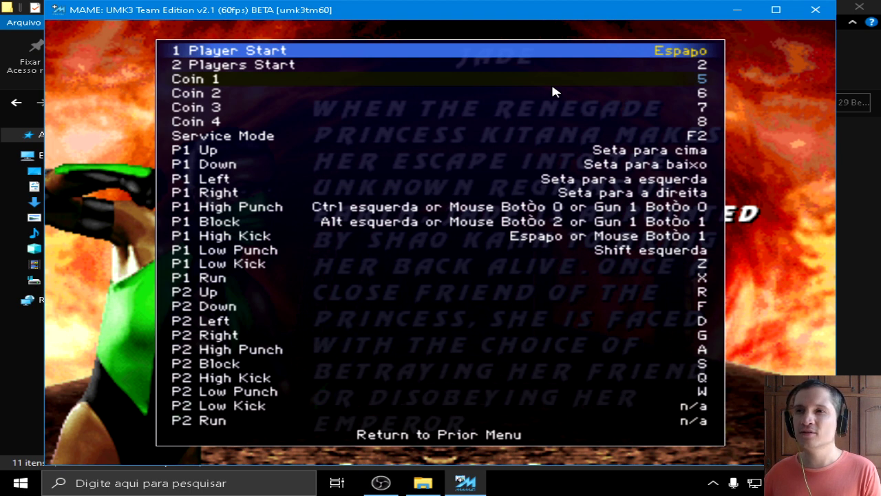
key("Down")
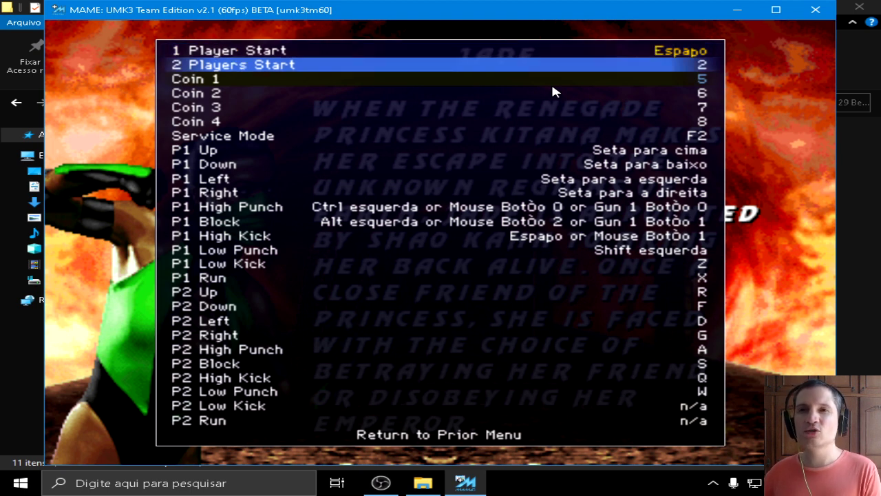
key("Down")
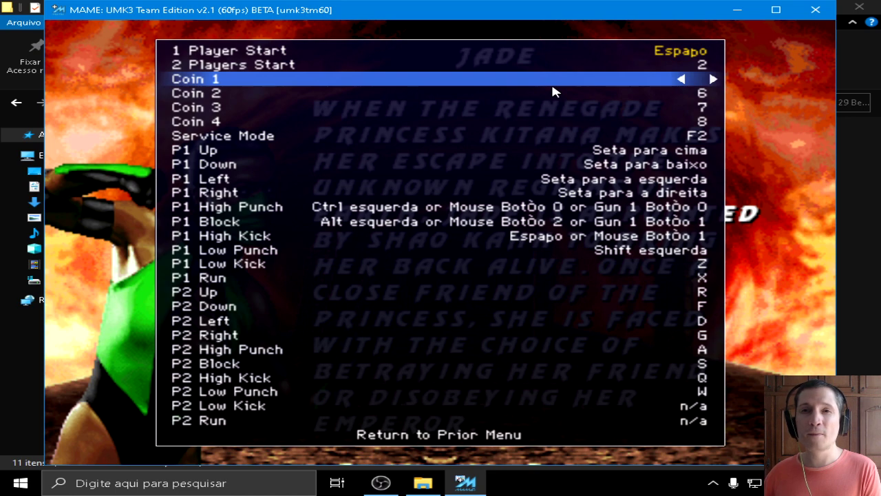
key("1")
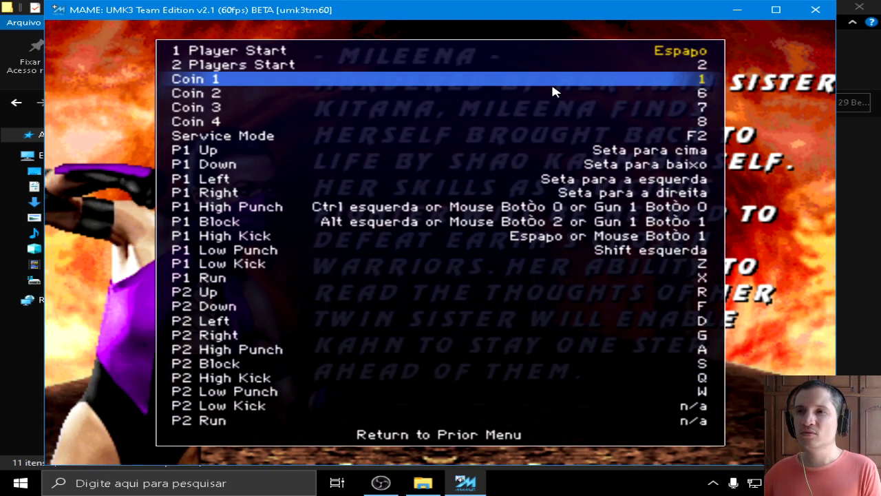
Assign I to P1 Up and K to P1 Down
key("Down")
key("Down")
key("Down")
key("Down")
key("Down")
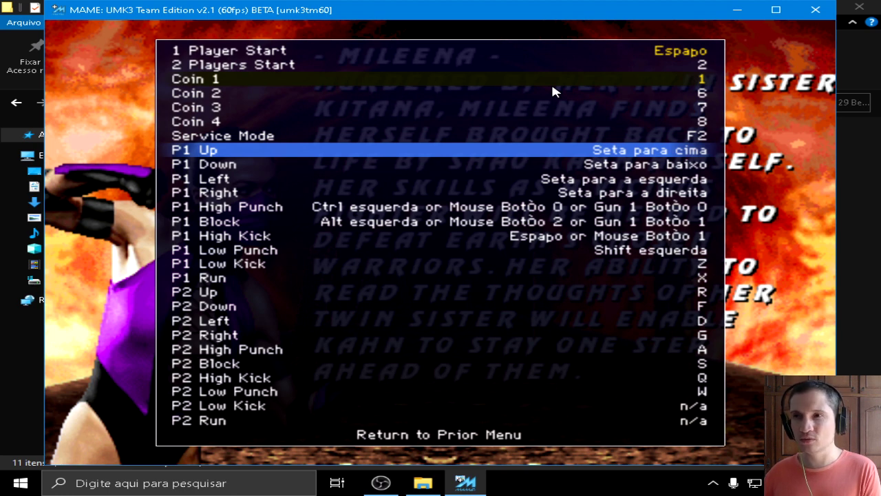
key("Return")
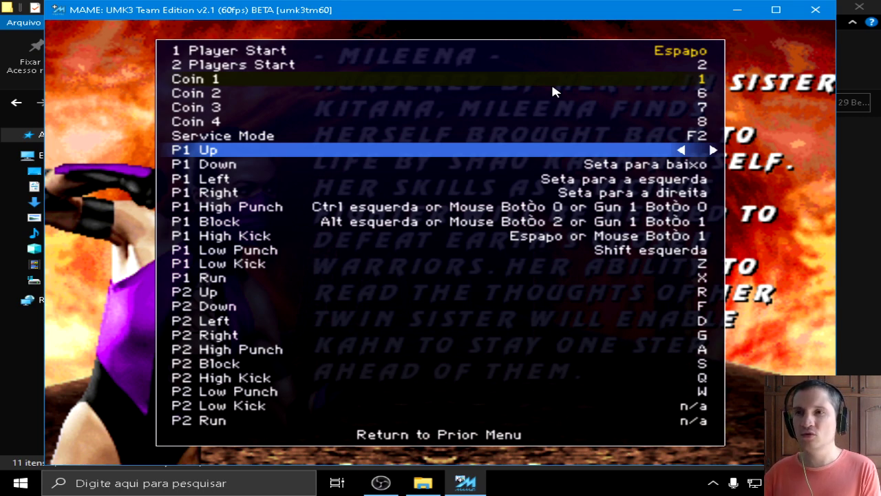
key("i")
key("Down")
key("Return")
key("k")
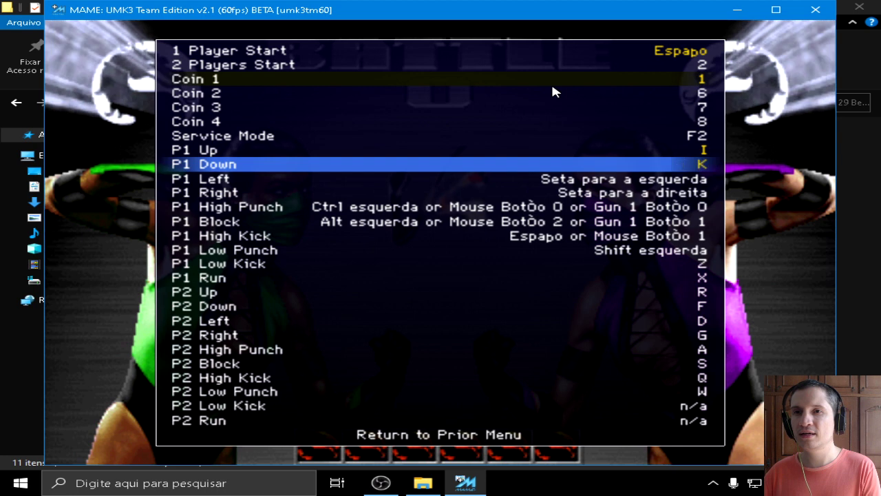
Assign J to P1 Left and L to P1 Right
key("Down")
key("Return")
key("j")
key("Down")
key("Return")
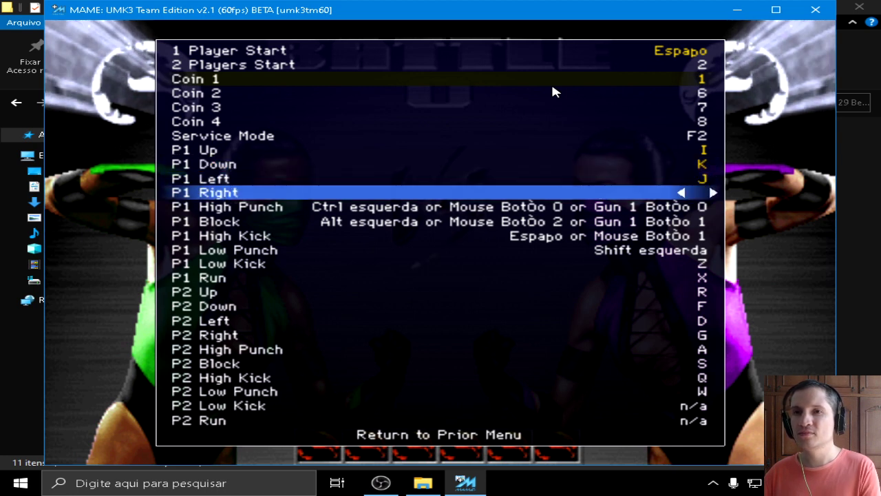
key("l")
Assign numpad 4 to P1 High Punch, numpad 7 to P1 Block and numpad 8 to P1 High Kick
key("Down")
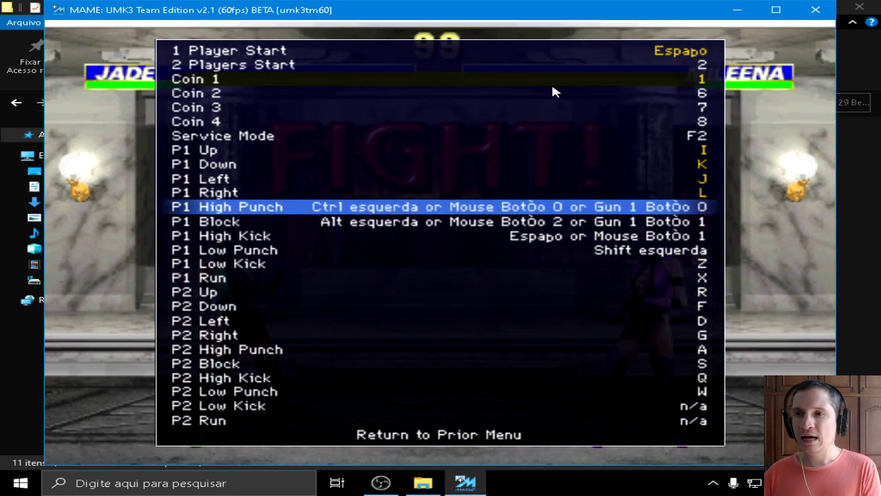
key("Return")
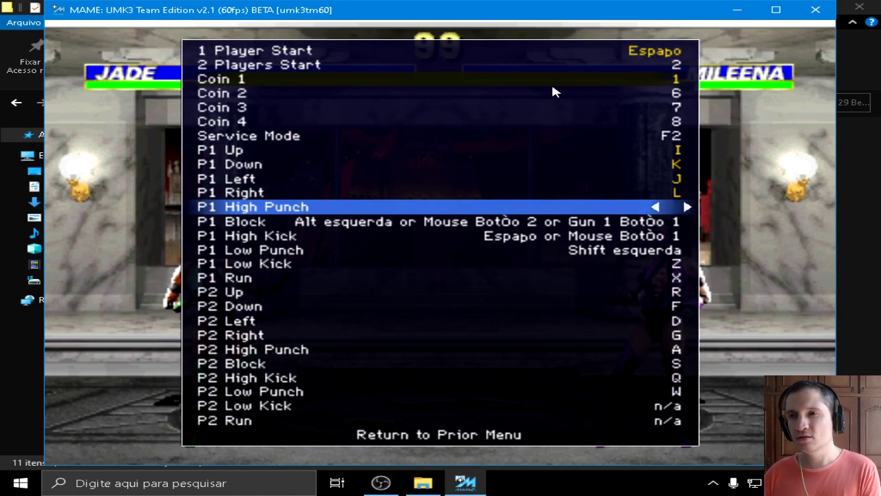
key("KP_4")
key("Down")
key("Return")
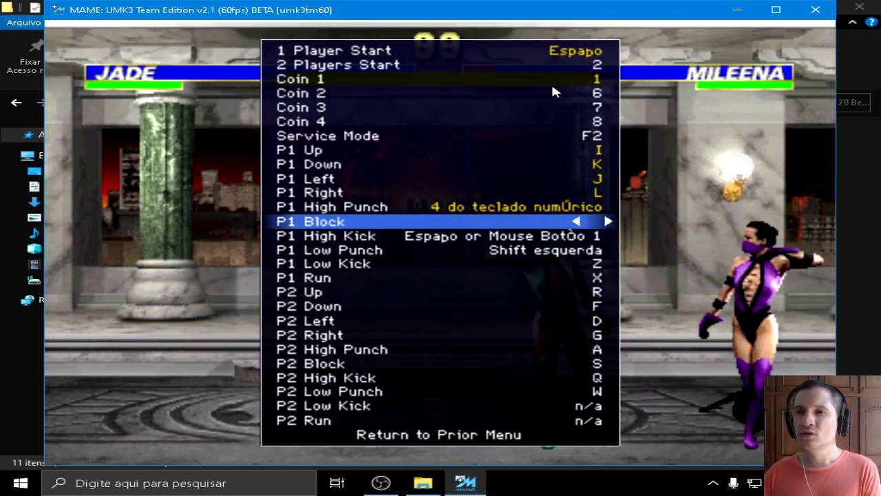
key("KP_7")
key("Down")
key("Return")
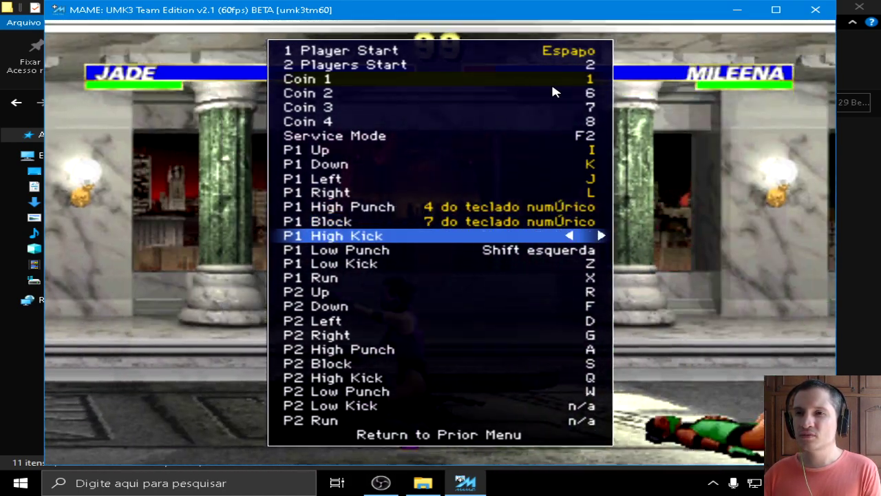
key("KP_8")
Assign numpad 5 to P1 Low Punch, numpad 6 to P1 Low Kick and numpad 9 to P1 Run
key("Down")
key("Return")
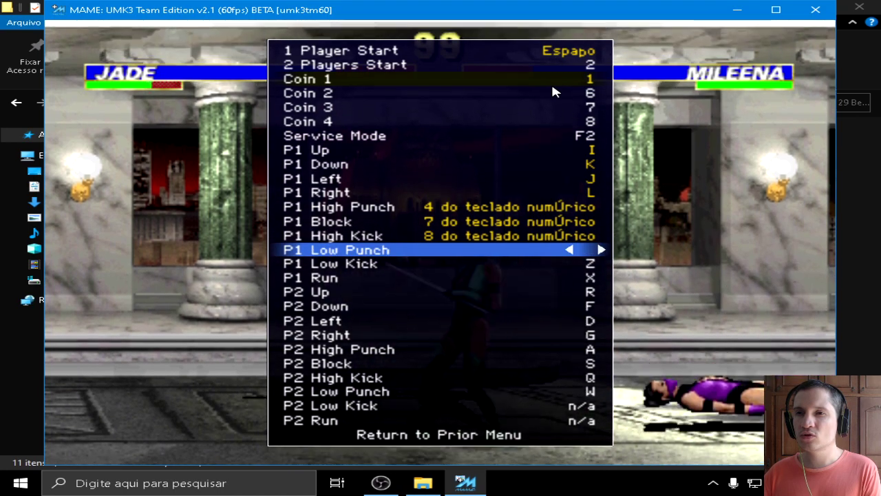
key("KP_5")
key("Down")
key("Return")
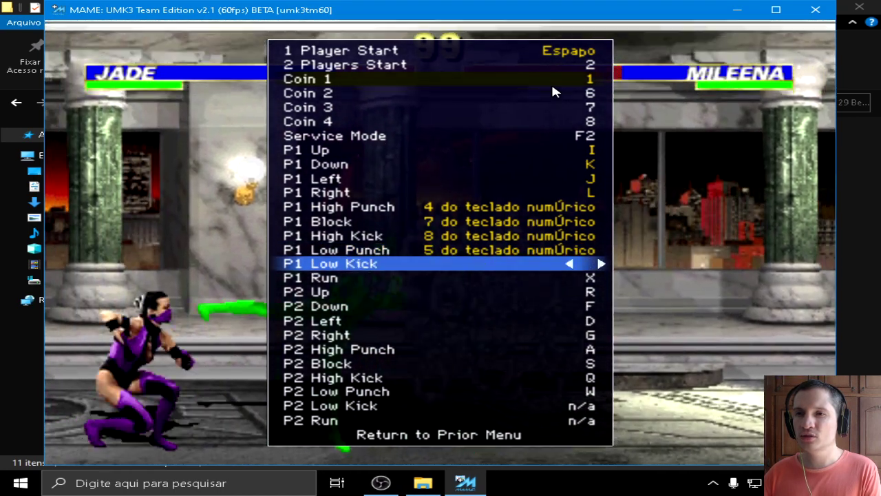
key("KP_6")
key("Down")
key("Return")
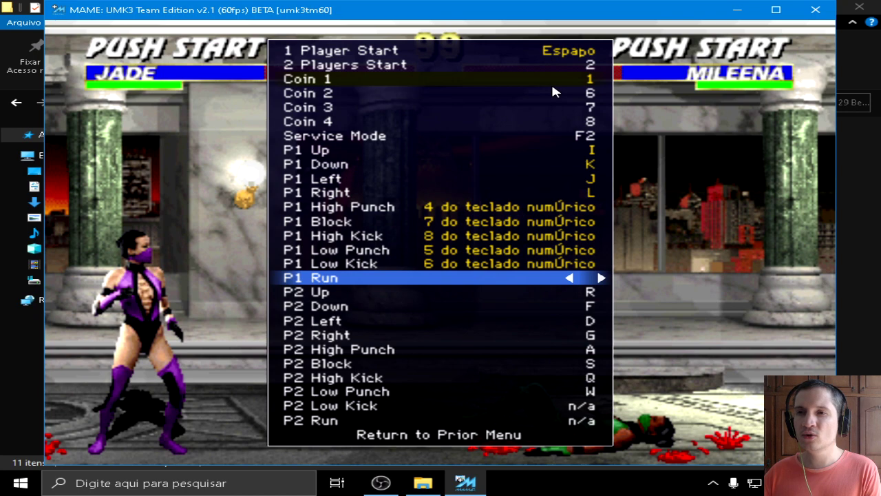
key("KP_9")
Assign the matching arrow keys to P2 Up, P2 Down, P2 Left and P2 Right
key("Down")
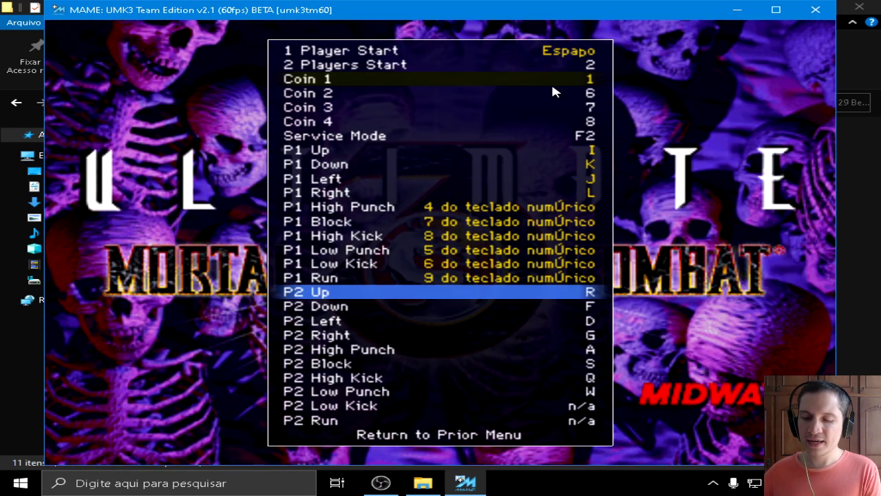
key("Return")
key("Up")
key("Down")
key("Down")
key("Down")
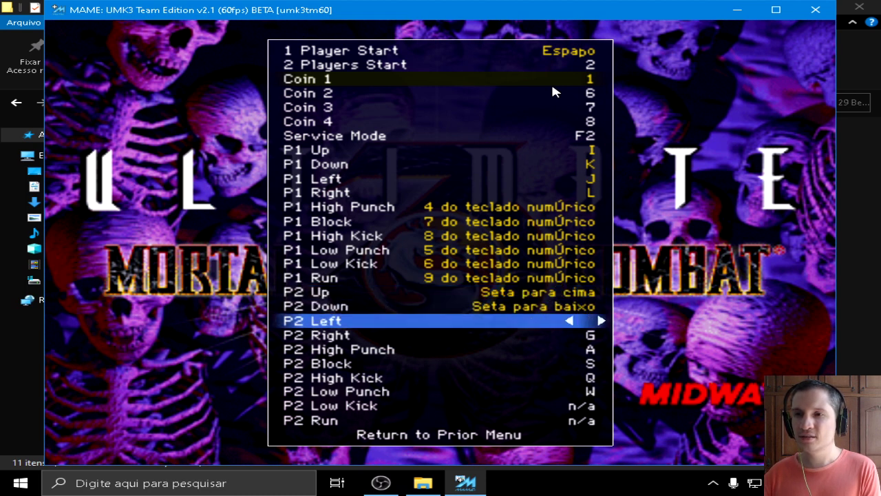
key("Left")
key("Down")
key("Return")
key("Right")
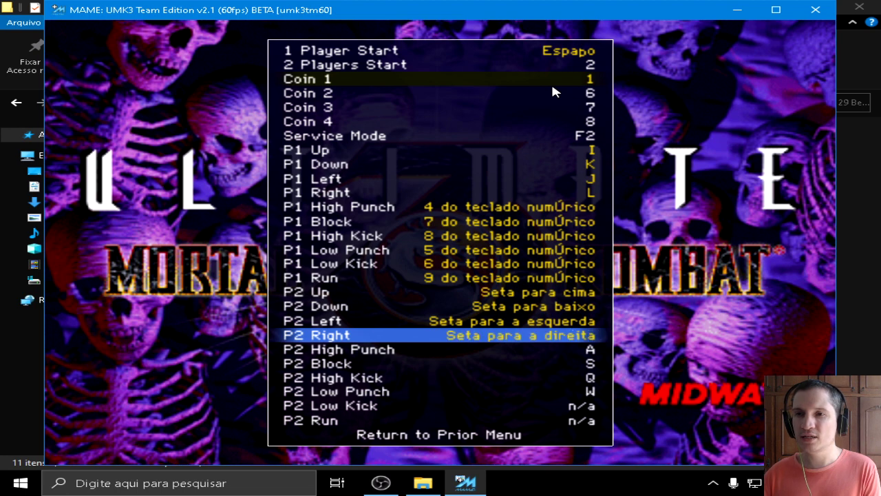
Assign Delete to P2 High Punch, Insert to P2 Block and Home to P2 High Kick
key("Down")
key("Return")
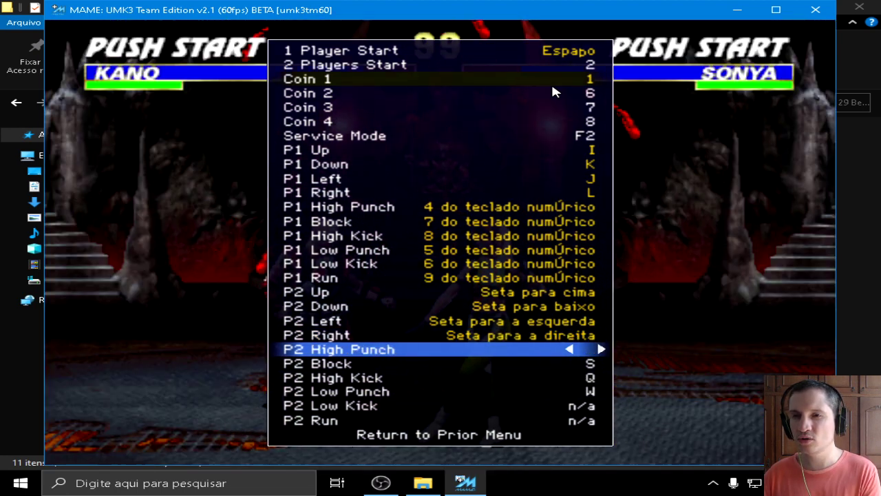
key("Delete")
key("Down")
key("Return")
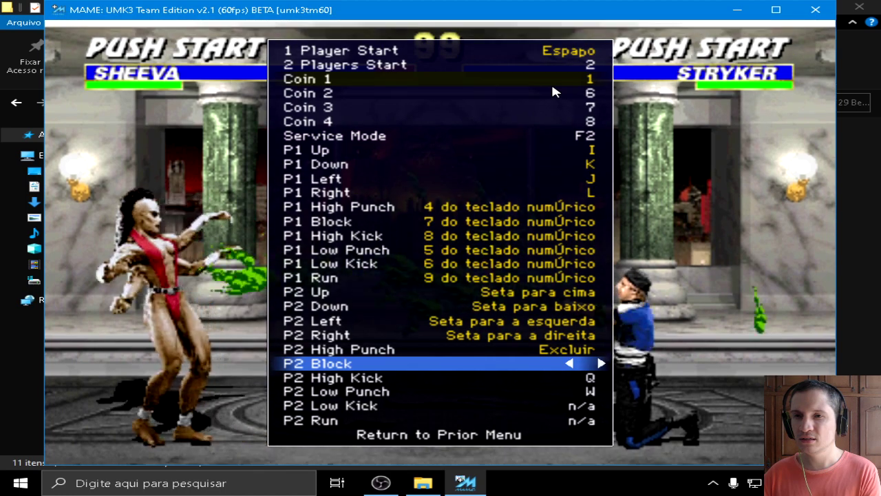
key("Insert")
key("Down")
key("Return")
key("Home")
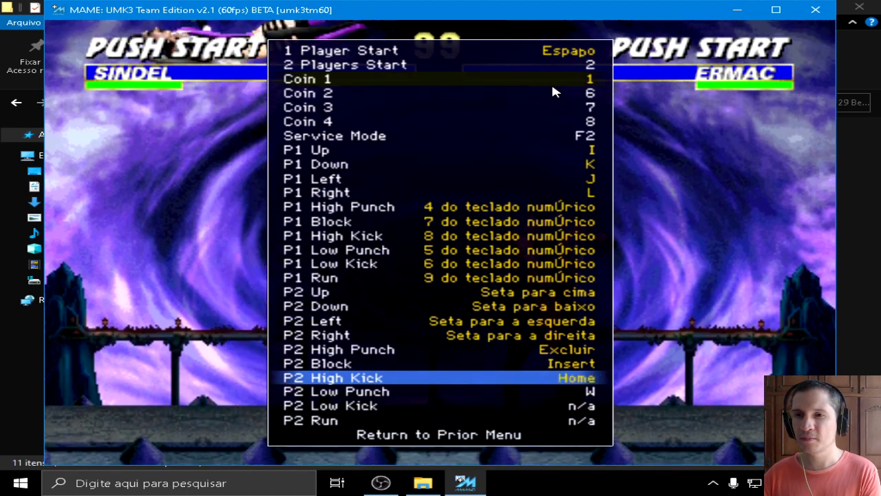
Assign End to P2 Low Punch, Page Down to P2 Low Kick and Page Up to P2 Run
key("Down")
key("Return")
key("End")
key("Down")
key("Return")
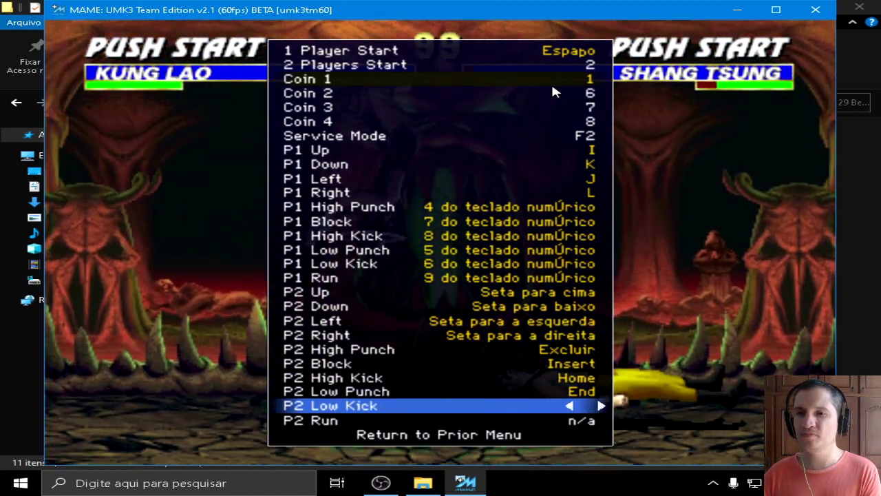
key("Page_Down")
key("Down")
key("Return")
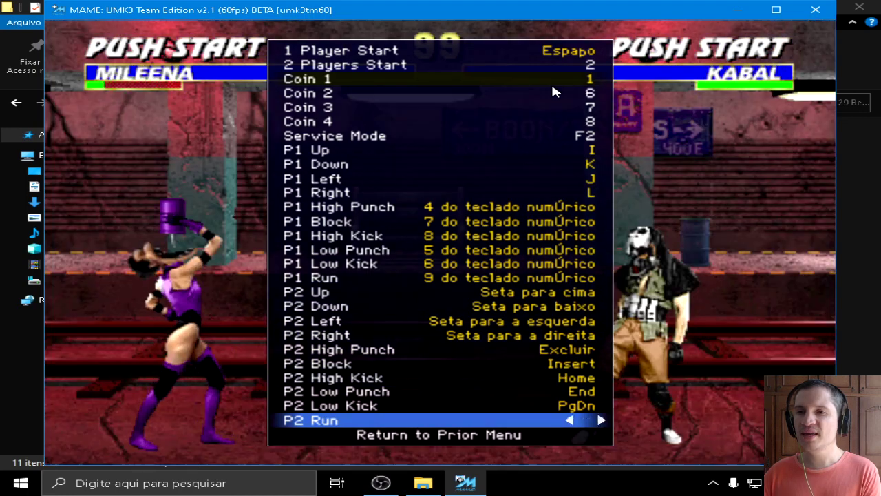
key("Page_Up")
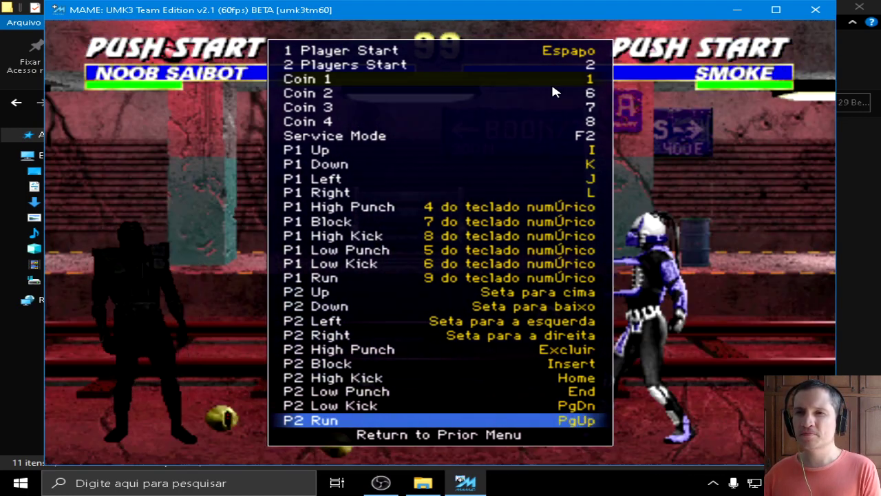
Leave this game's input settings and open the game's Cheat list
key("Down")
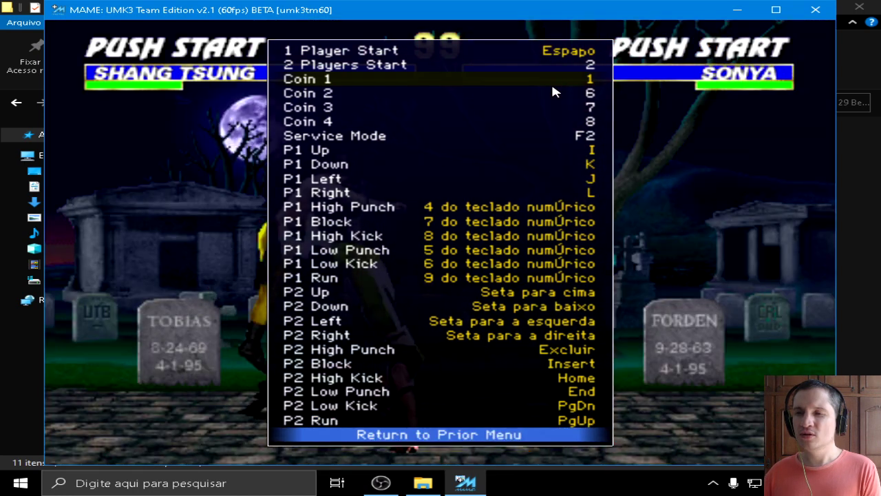
key("Return")
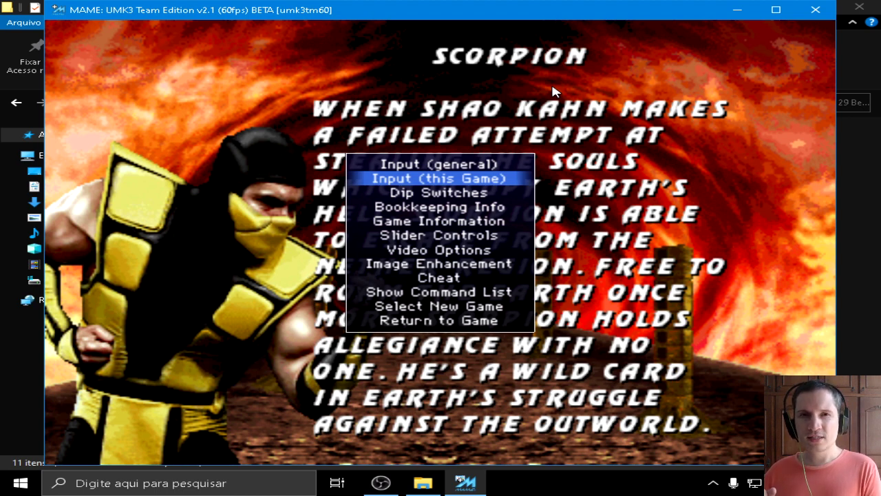
key("Down")
key("Down")
key("Down")
key("Down")
key("Down")
key("Down")
key("Down")
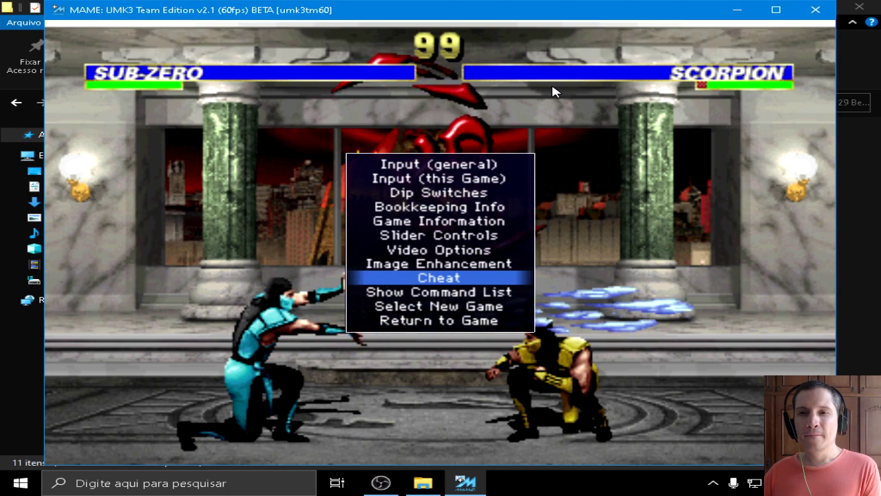
key("Return")
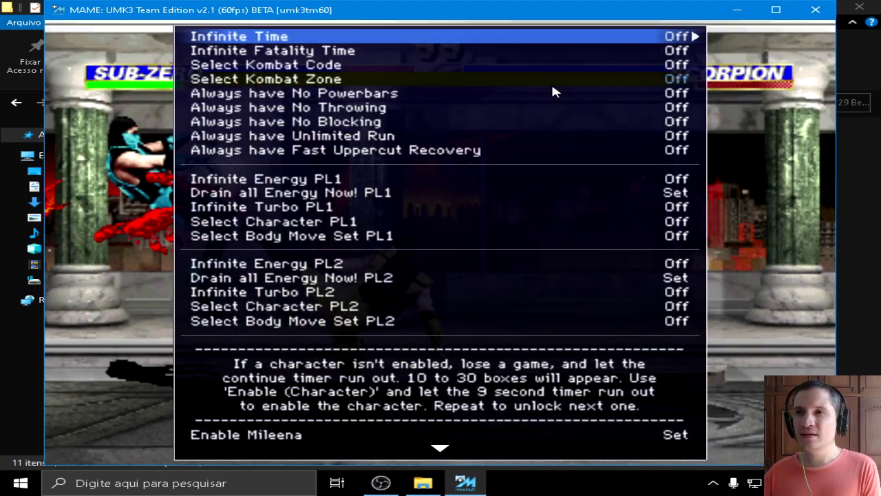
Look through the first cheat options, from Infinite Time to Always have No Powerbars
key("Down")
key("Down")
key("Down")
key("Down")
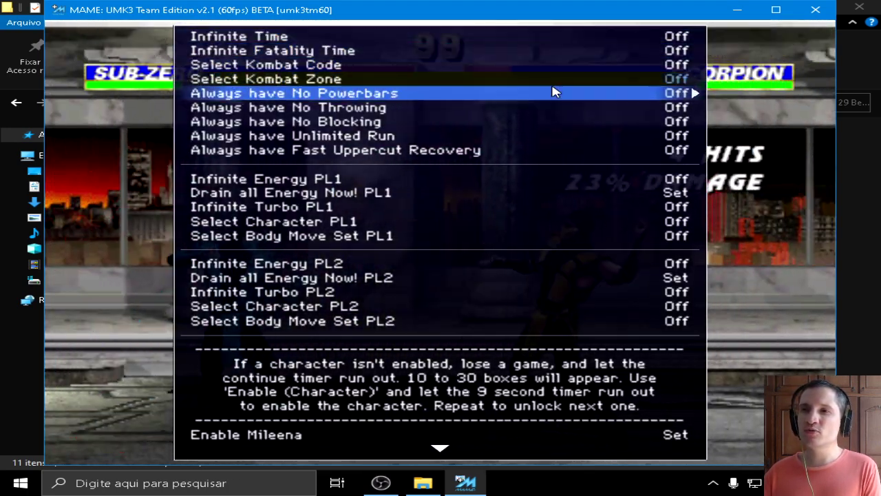
key("Up")
key("Up")
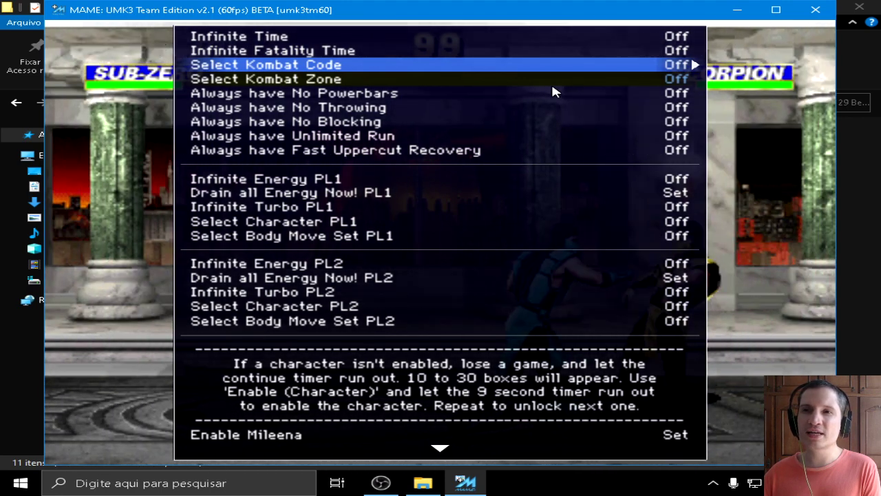
key("Down")
key("Up")
key("Up")
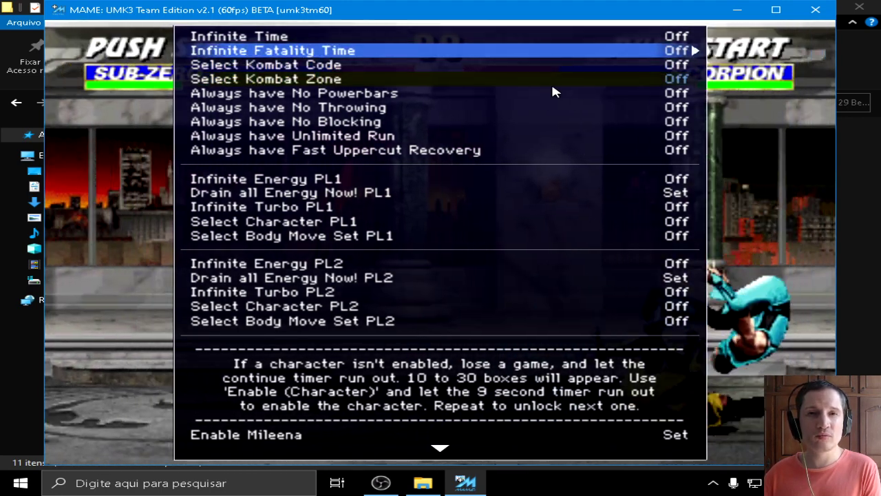
key("Up")
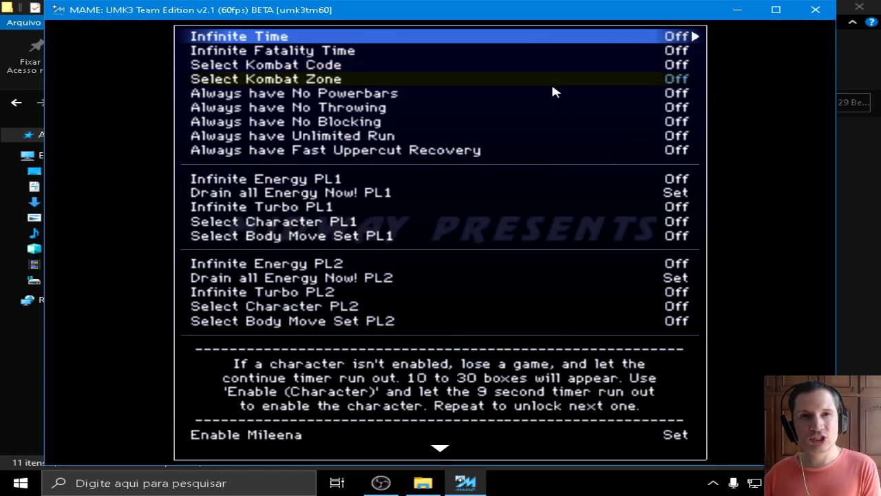
Set the Infinite Time cheat to On
key("Right")
key("Left")
key("Right")
key("Left")
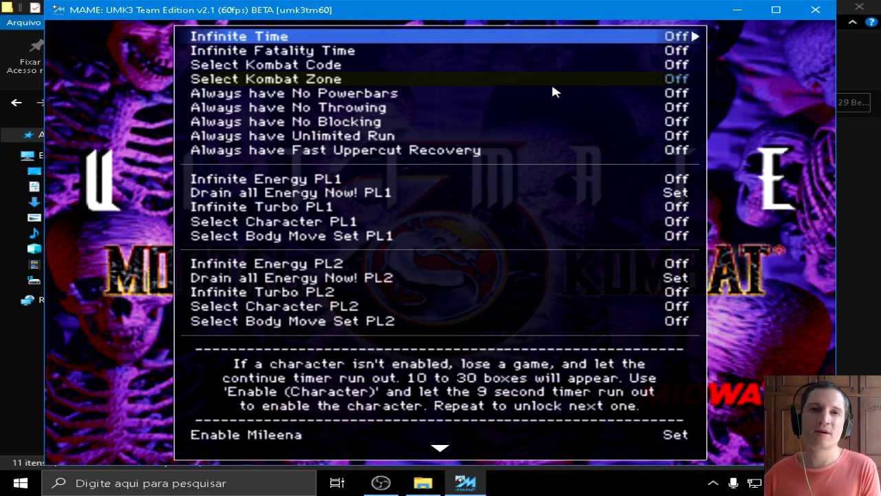
key("Right")
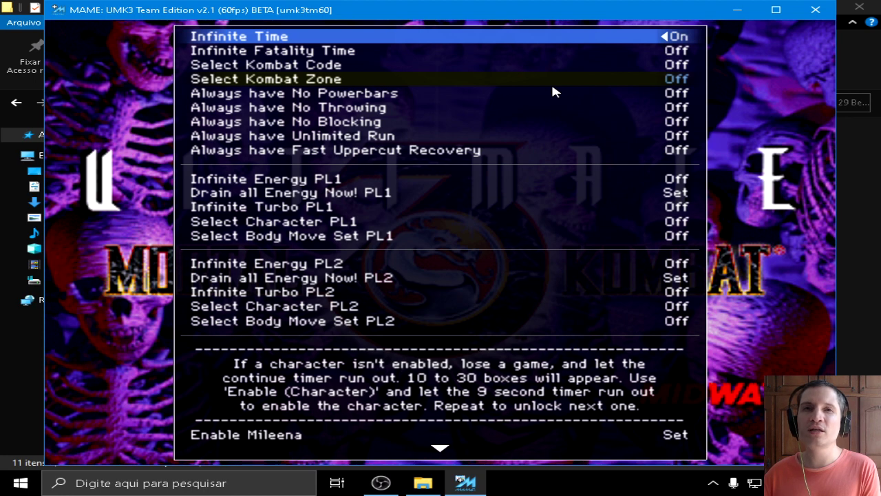
Set the Infinite Energy PL1 cheat to On
key("Down")
key("Down")
key("Down")
key("Down")
key("Down")
key("Down")
key("Down")
key("Down")
key("Down")
key("Down")
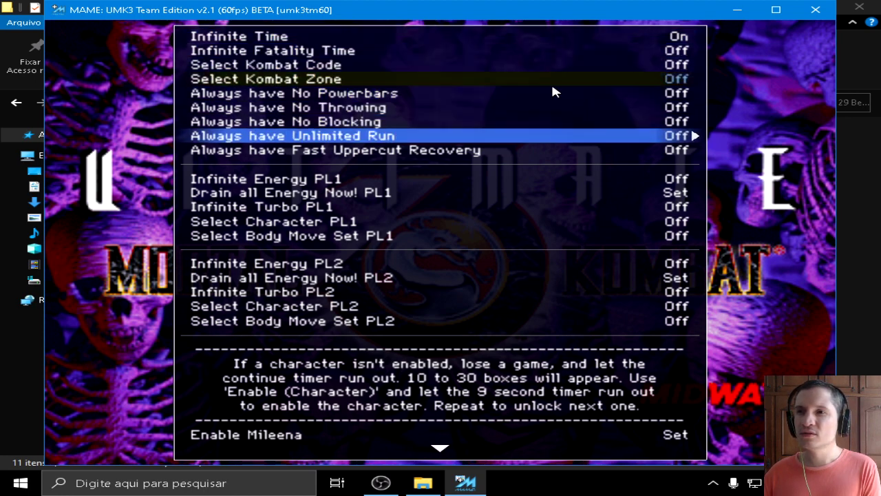
key("Up")
key("Right")
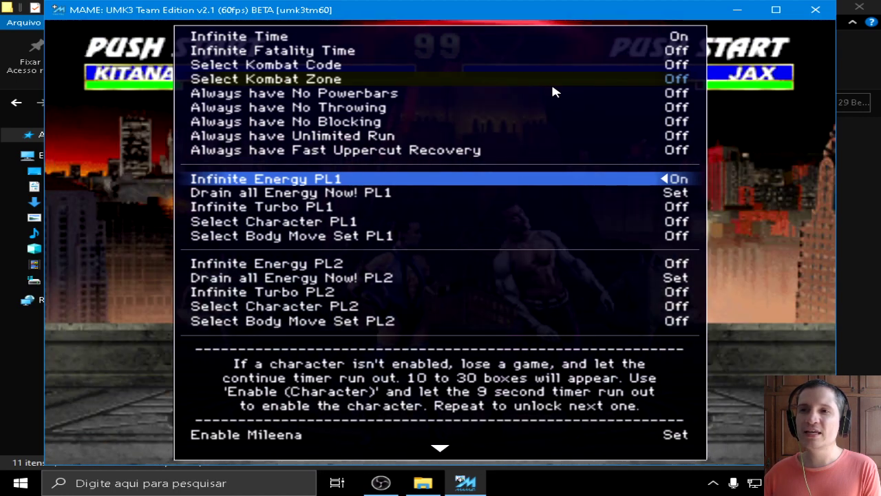
Set the Infinite Energy PL2 cheat to On and return to the running game
key("Down")
key("Down")
key("Down")
key("Down")
key("Down")
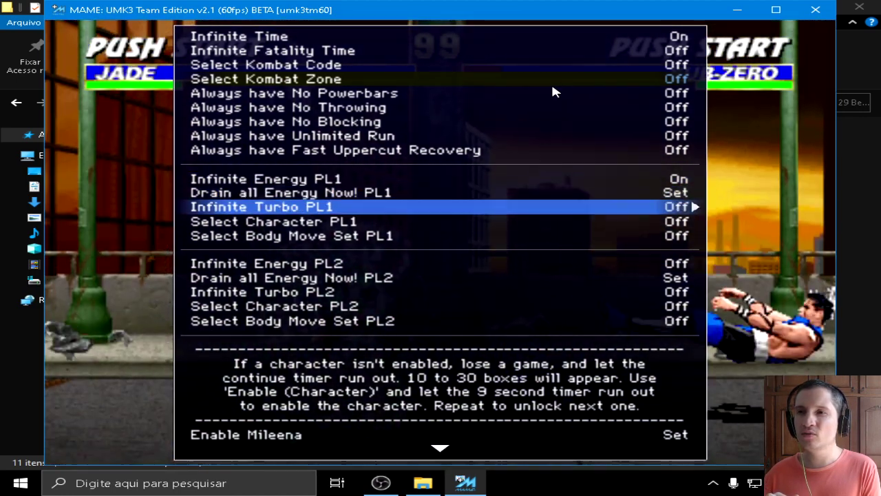
key("Down")
key("Right")
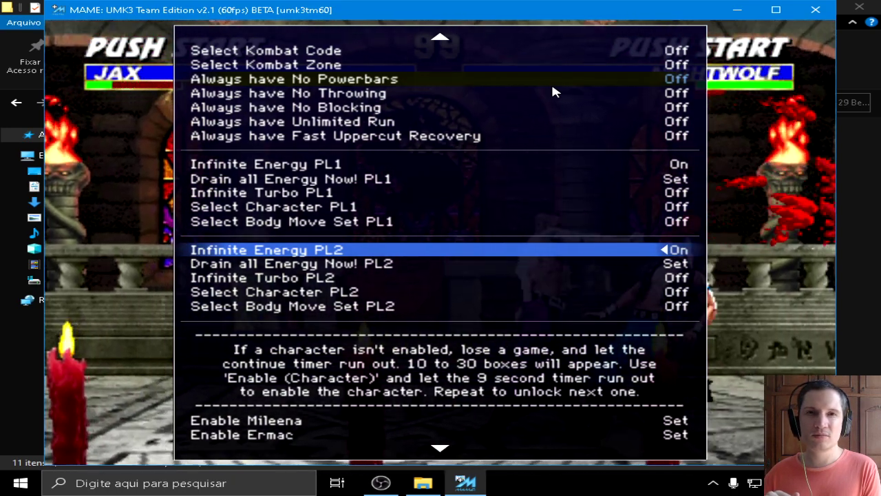
key("Escape")
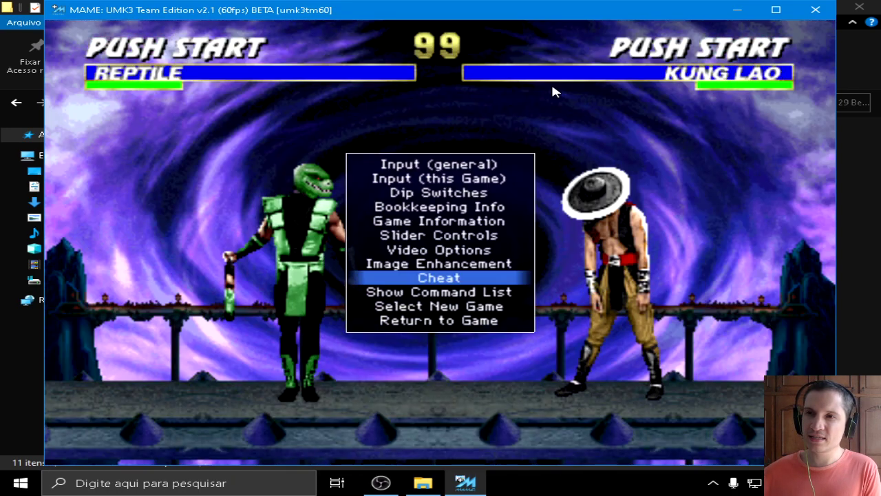
key("Escape")
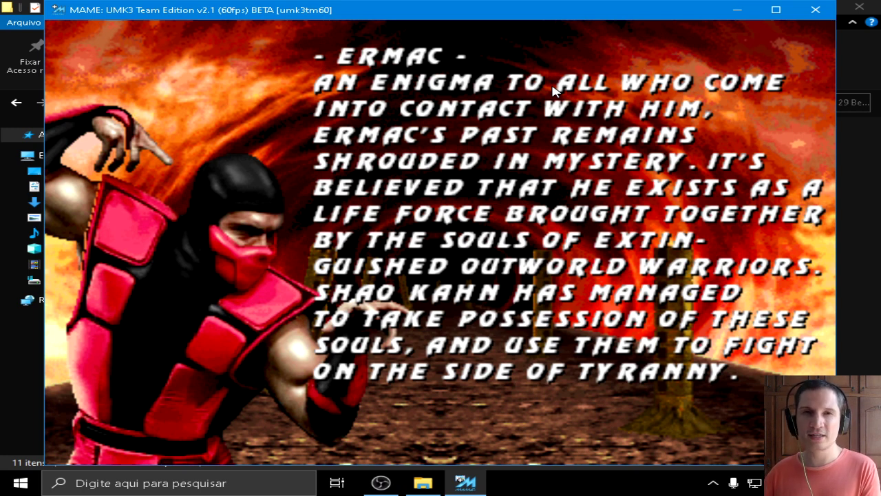
Start a game in the Mortal Kombat mode and join it as both player 1 and player 2
key("1")
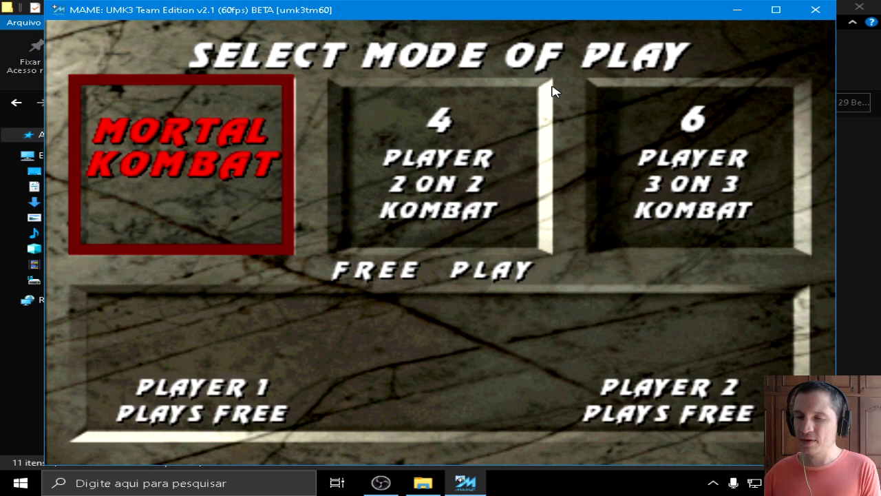
key("1")
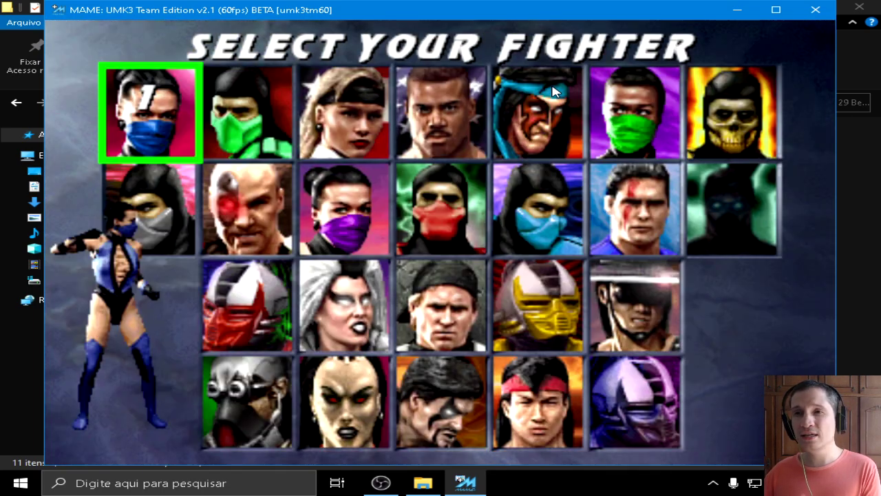
key("2")
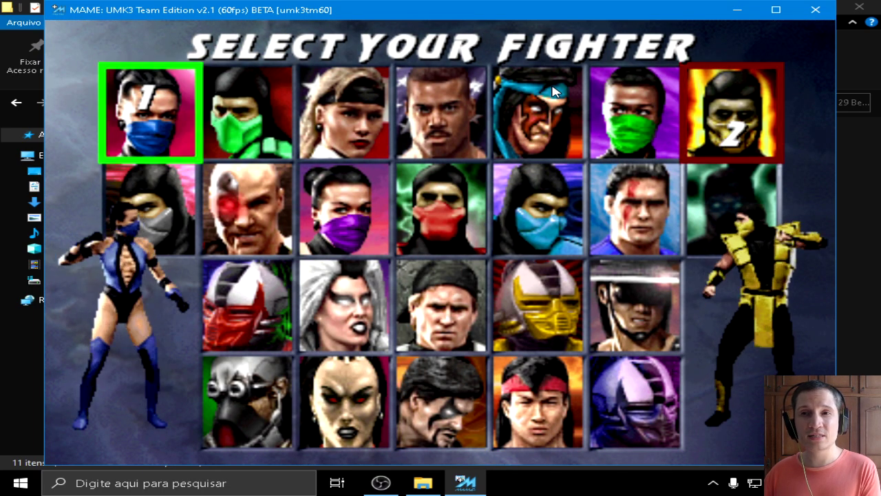
Pick Kung Lao from the third row of the roster as player 1's fighter
key("Right")
key("Right")
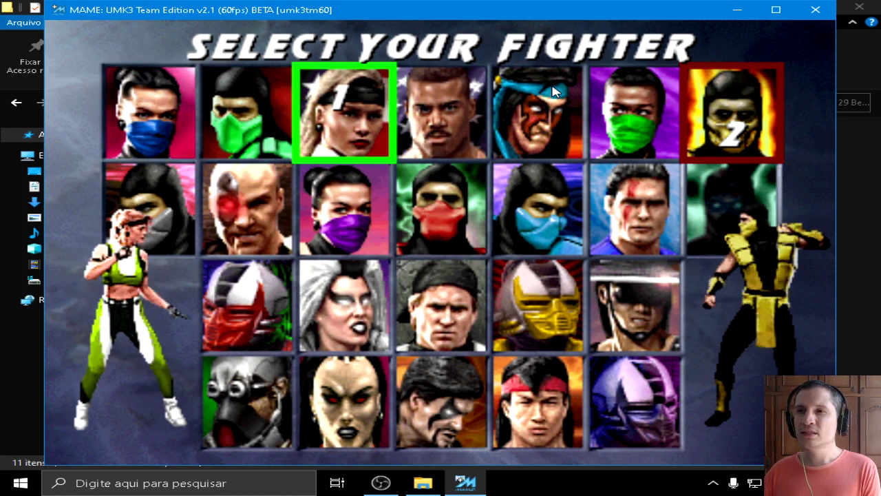
key("Down")
key("Right")
key("Left")
key("Left")
key("Right")
key("Right")
key("Right")
key("Down")
key("Right")
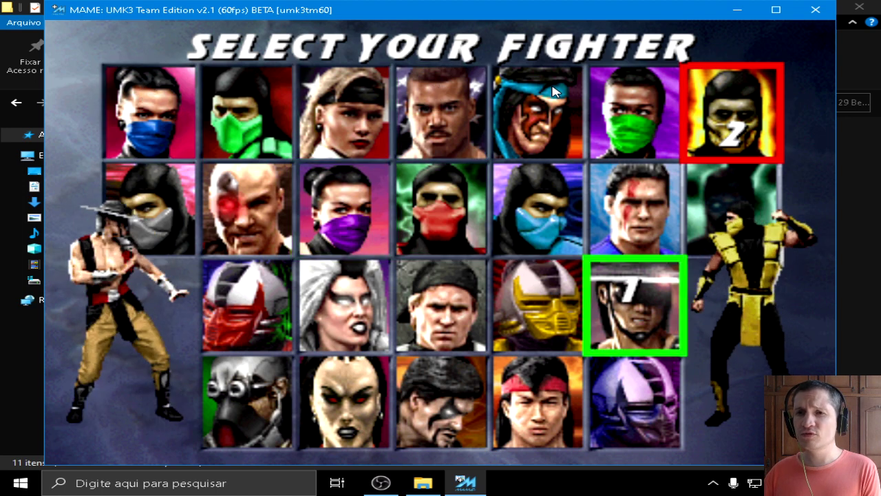
key("ctrl")
key("a")
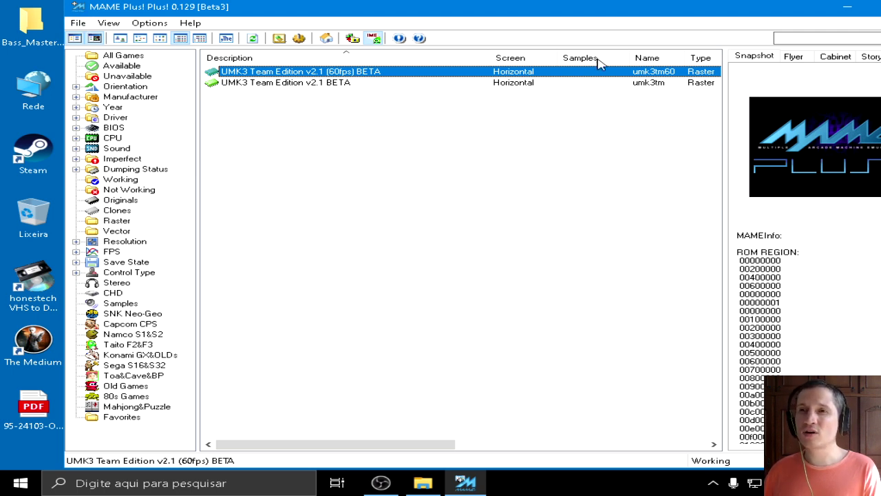
Open Kaillera NetPlay and keep the connection setting on LAN (60 packets/s) and the mode on 2. Client
left_click(77, 28)
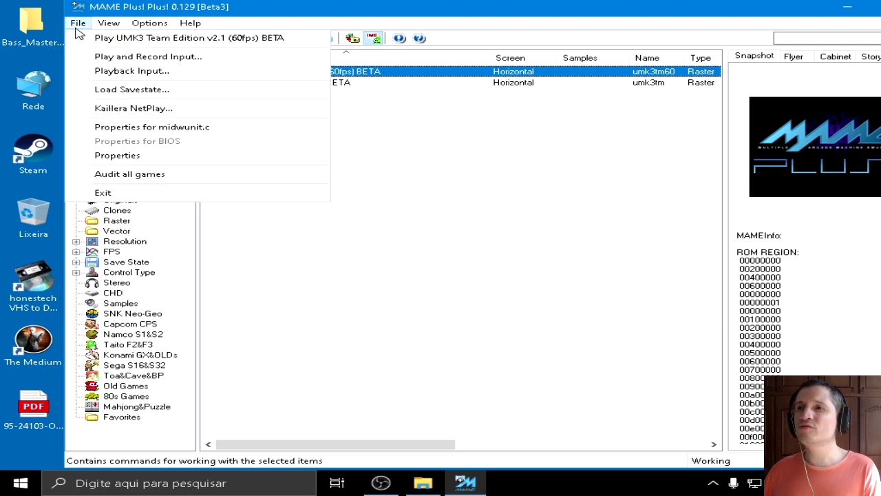
left_click(133, 108)
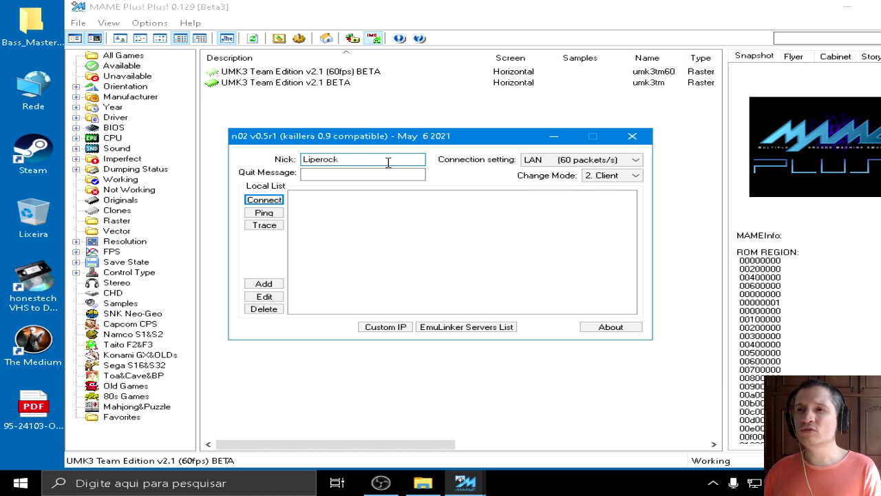
left_click(368, 159)
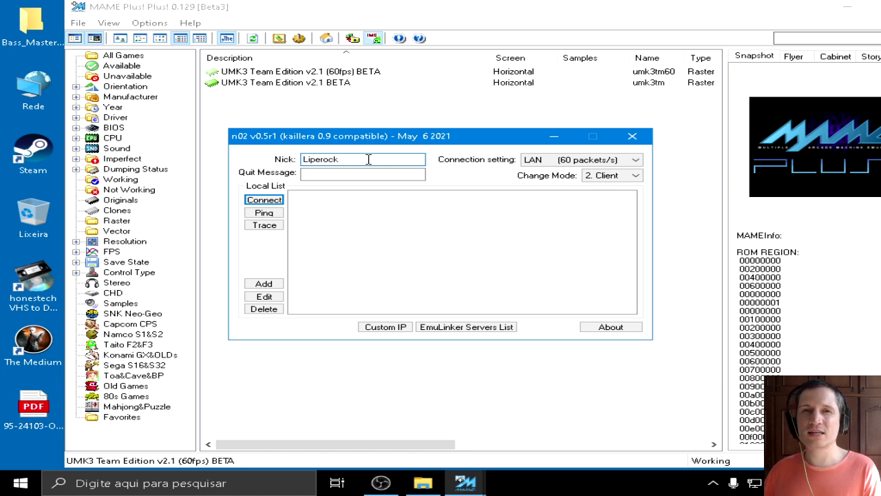
left_click(578, 159)
left_click(553, 173)
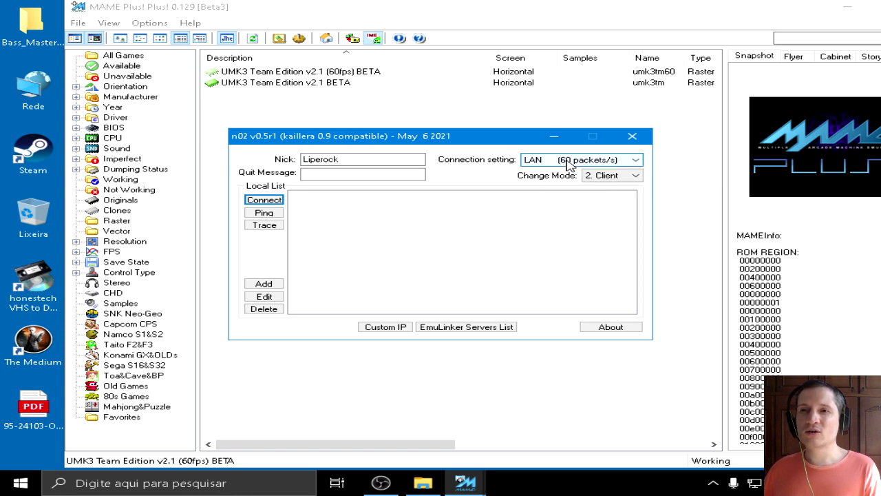
left_click(597, 176)
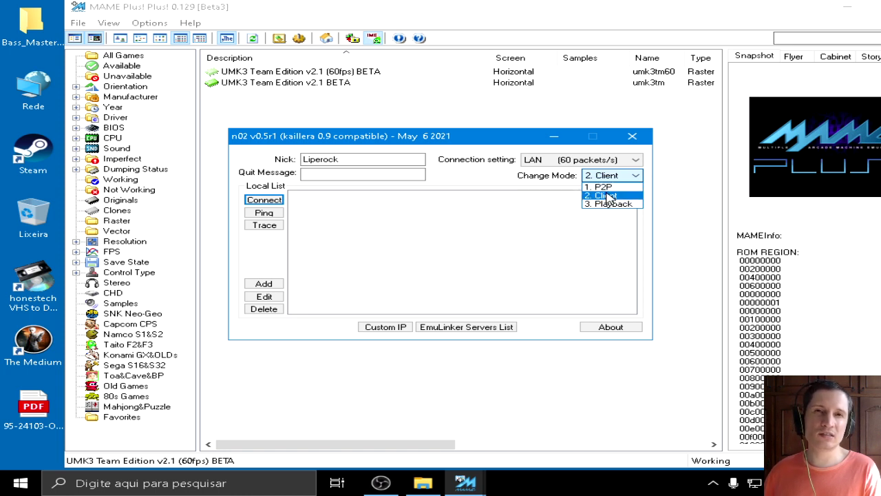
left_click(607, 194)
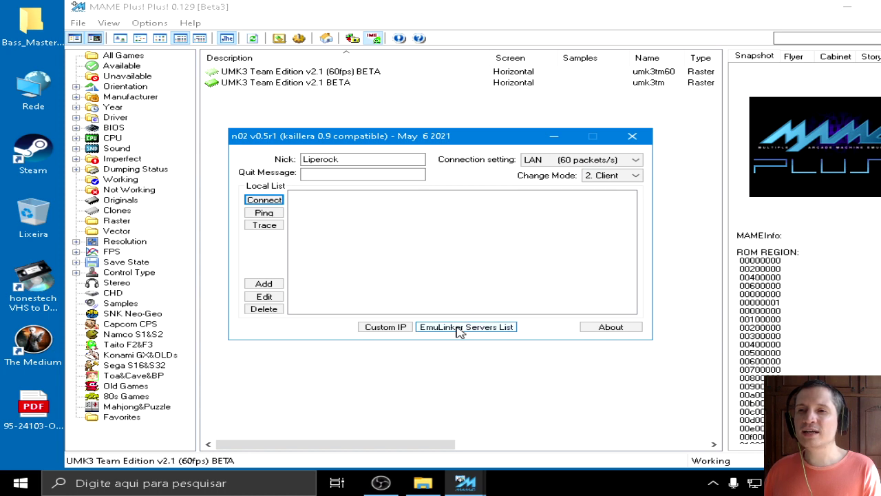
Open the EmuLinker servers list and widen its version column to show the full version text
left_click(492, 331)
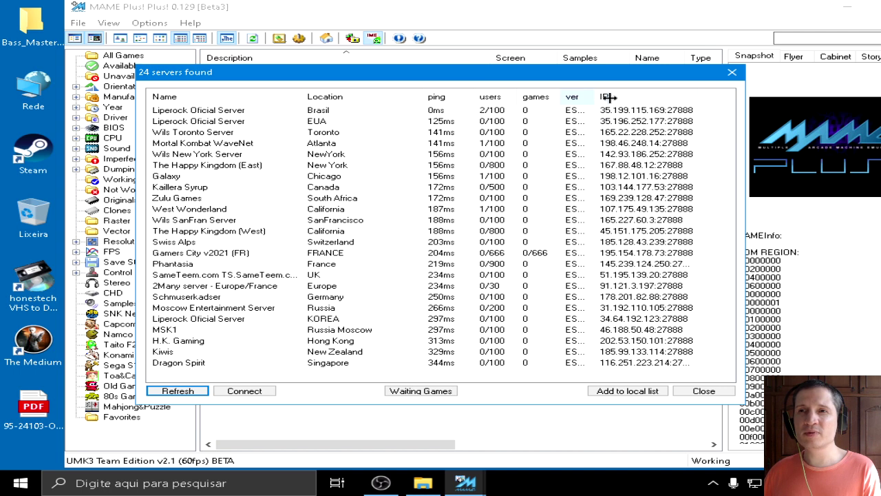
mouse_move(603, 96)
left_mouse_down()
mouse_move(651, 100)
mouse_move(615, 96)
left_mouse_up()
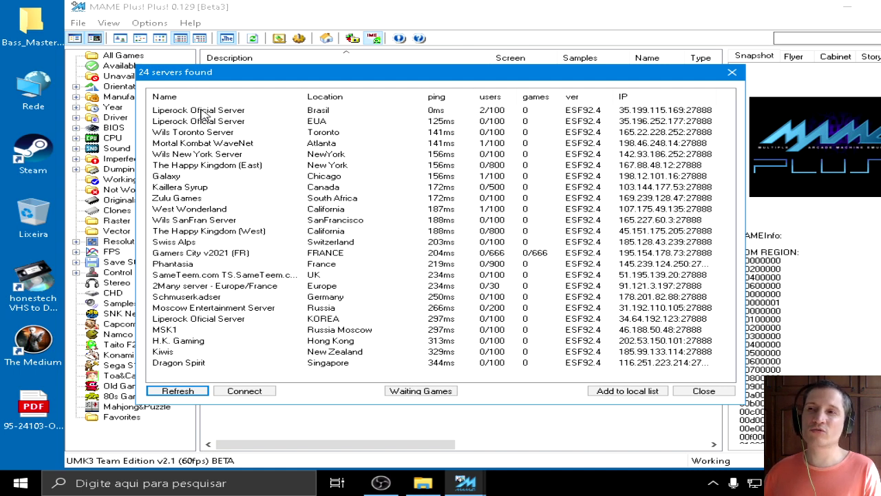
Switch to File Explorer, locate kailleraclient.dll in the MAME++ 0.129 Beta folder, and return to the Kaillera server list
left_click(423, 483)
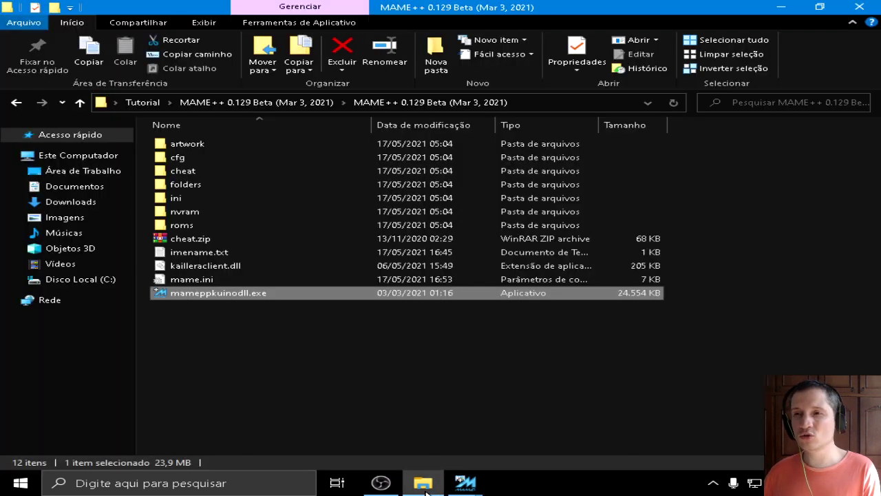
left_click(216, 267)
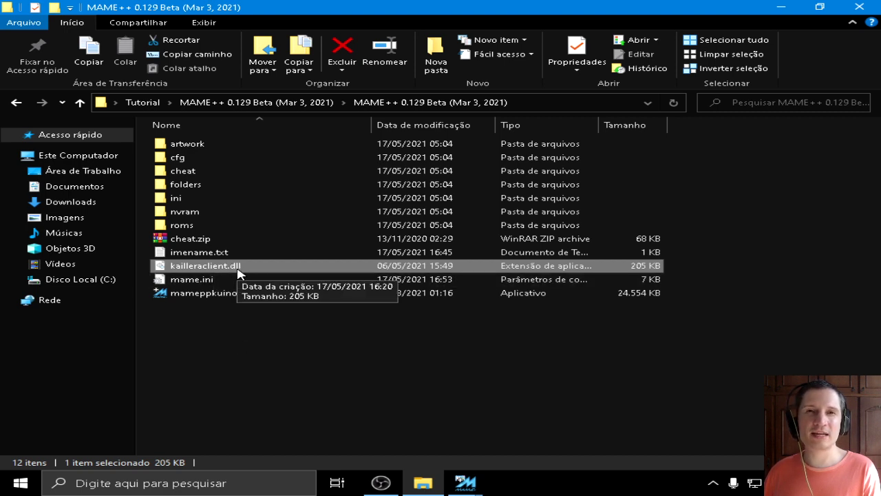
left_click(261, 365)
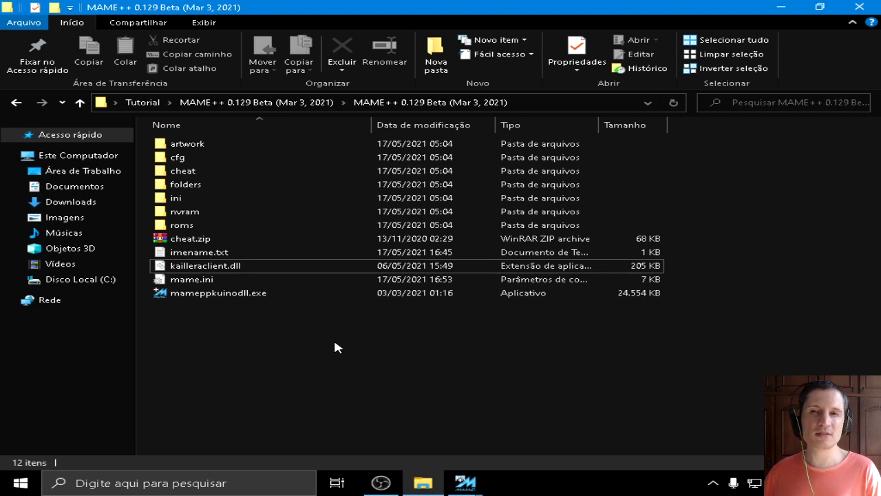
left_click(466, 483)
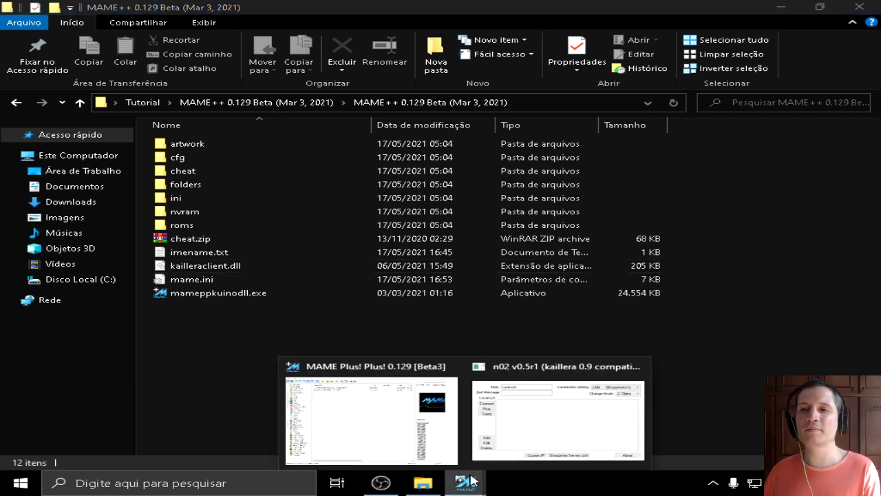
left_click(540, 432)
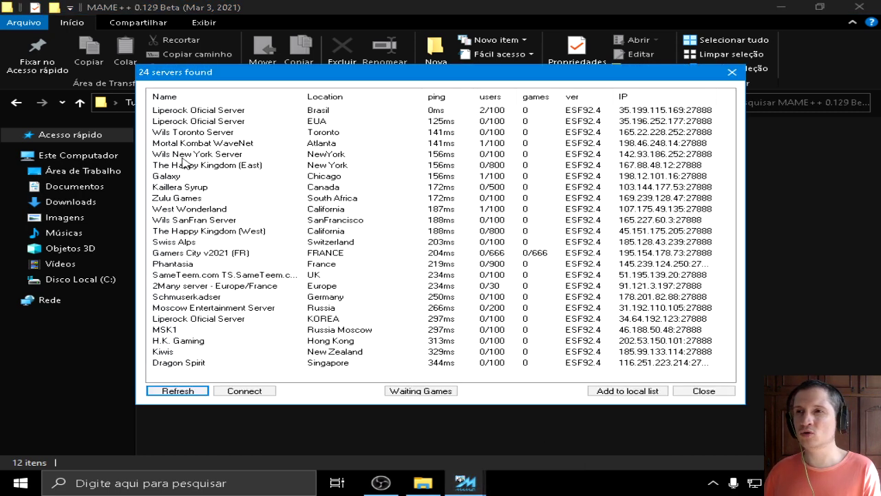
Connect to the Liperock Oficial Server in Brasil and send the chat message "pode criar"
double_click(221, 112)
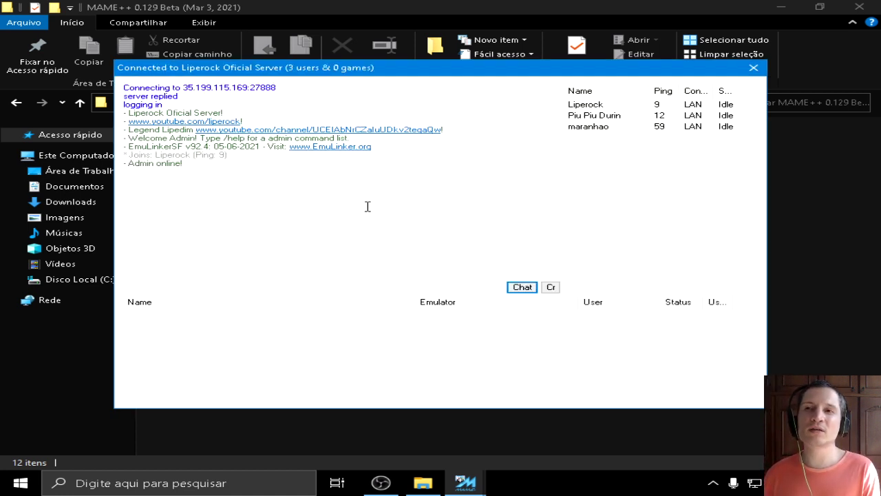
type("pode criar")
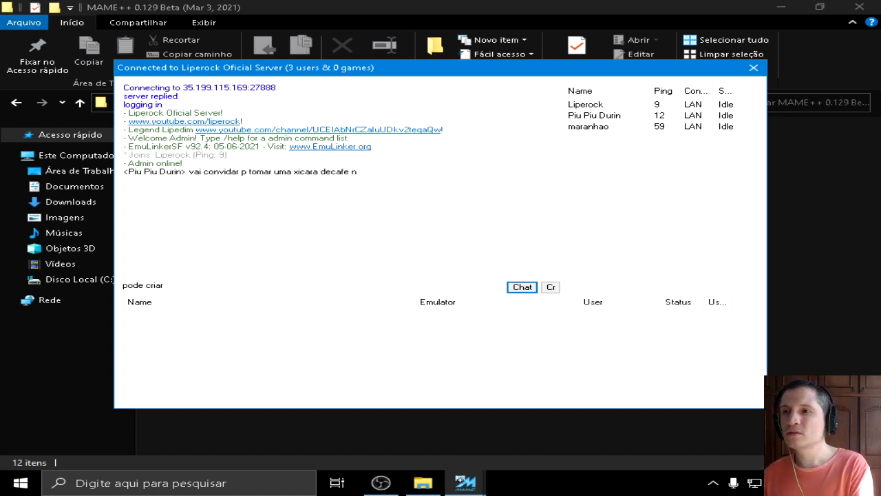
key("Return")
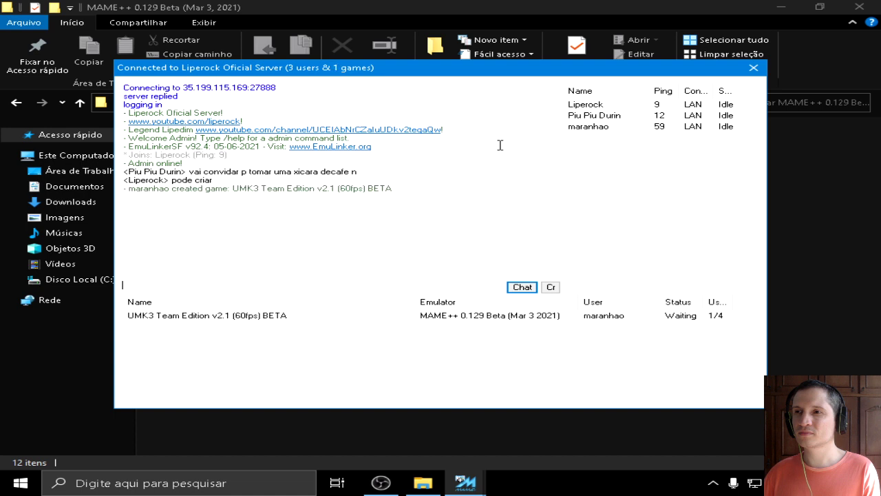
Join the waiting UMK3 Team Edition v2.1 (60fps) BETA netplay game and maximize its game window
right_click(237, 322)
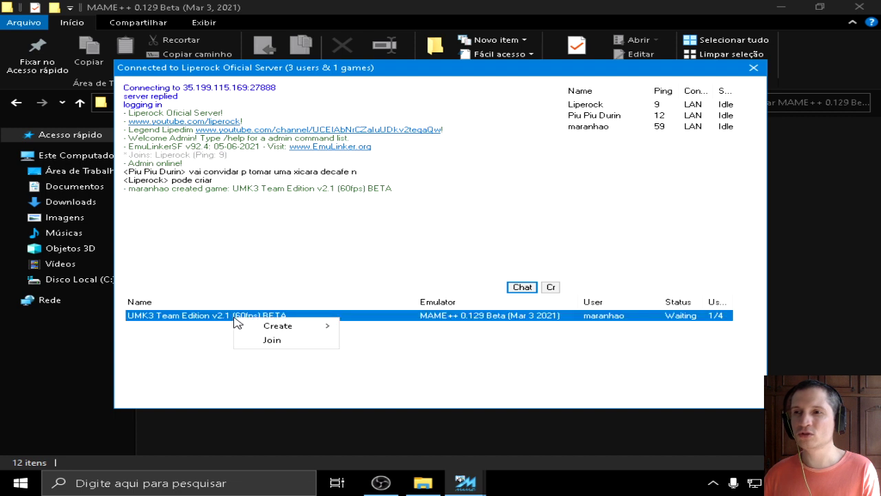
left_click(275, 340)
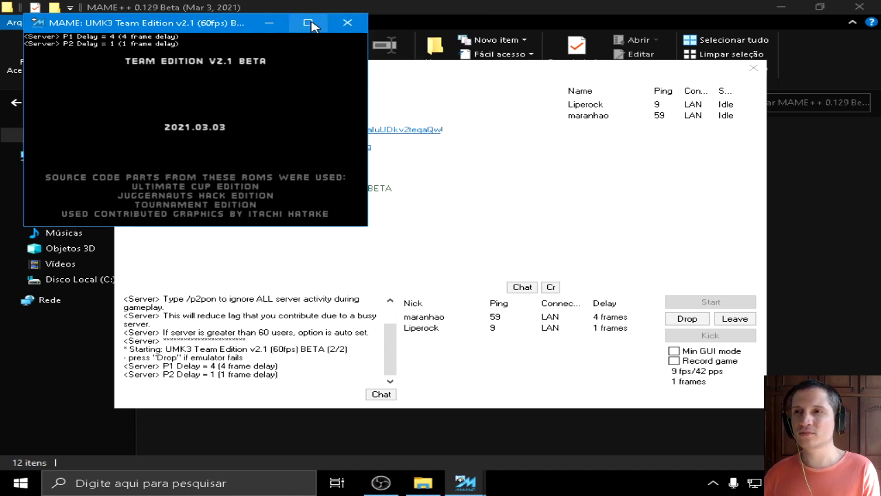
left_click(308, 23)
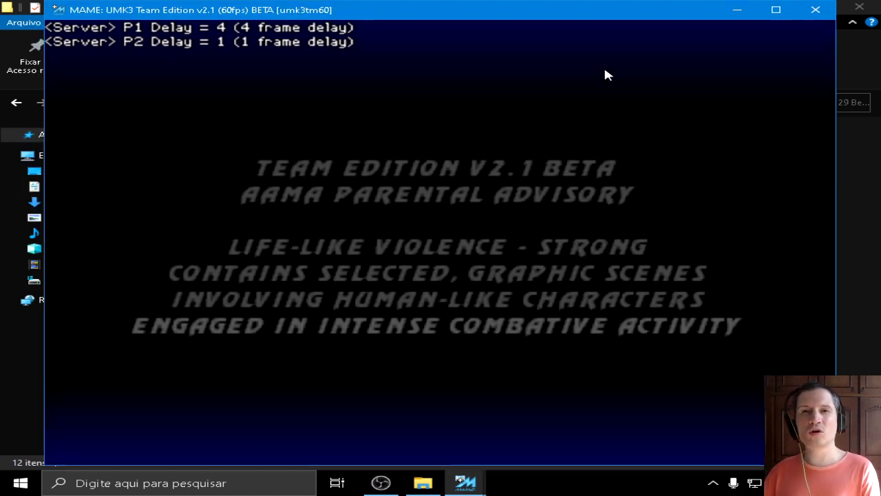
Start the online game and choose the 6 Player 3 on 3 Kombat mode
key("1")
key("Right")
key("Right")
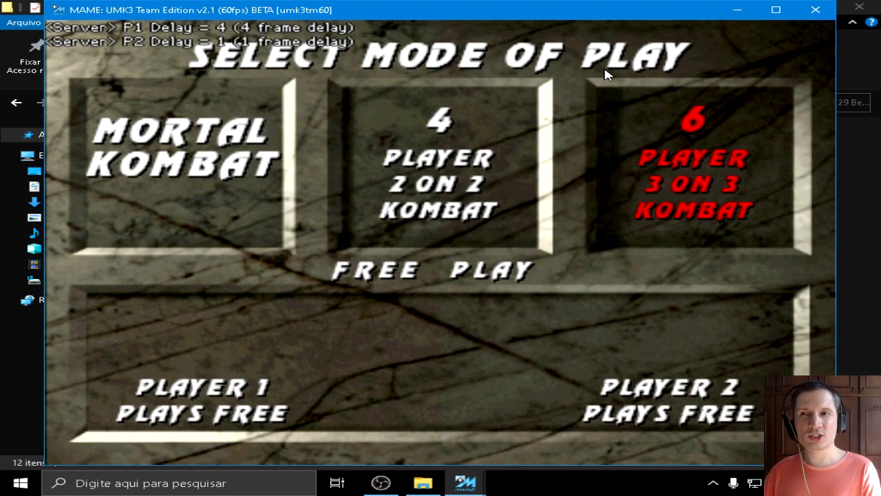
key("ctrl")
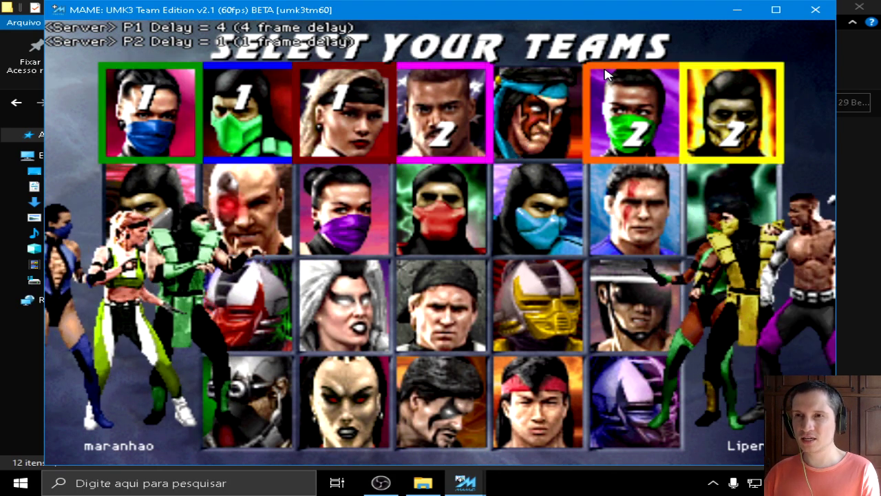
Choose the grey ninja in the second row of the roster as the first fighter of player 2's team
key("Down")
key("Right")
key("Down")
key("Down")
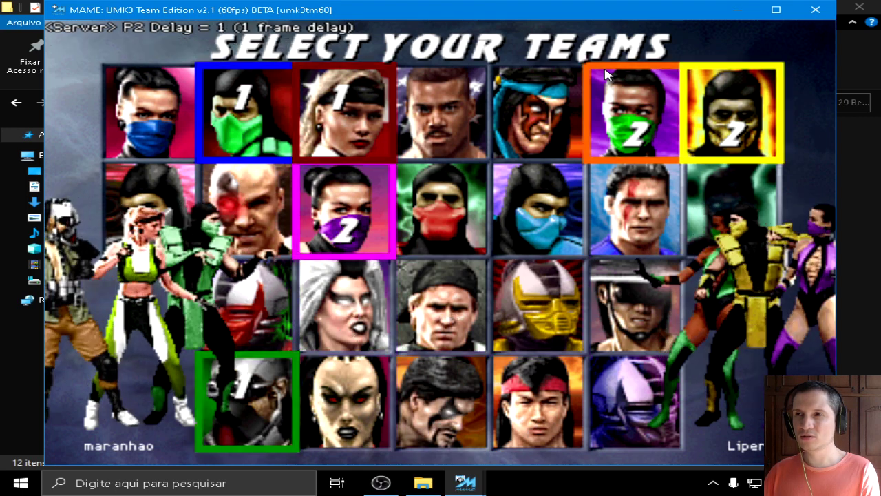
key("Left")
key("Left")
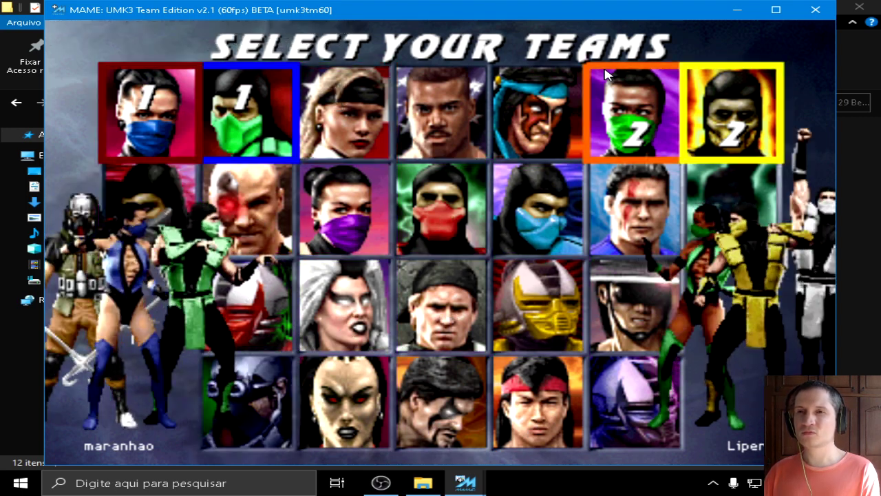
Complete player 2's team with the purple cyborg in the bottom row and the blue-masked woman in the top row
key("Down")
key("Right")
key("Right")
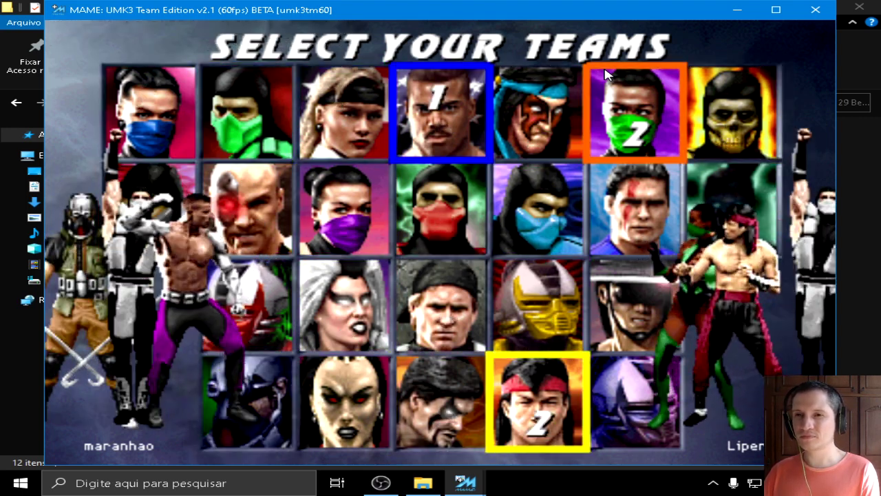
key("Down")
key("Down")
key("Right")
key("Right")
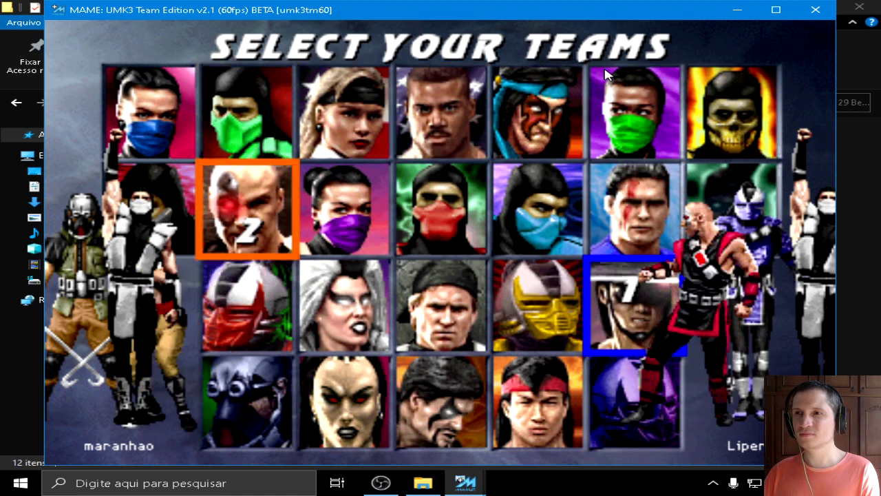
key("ctrl")
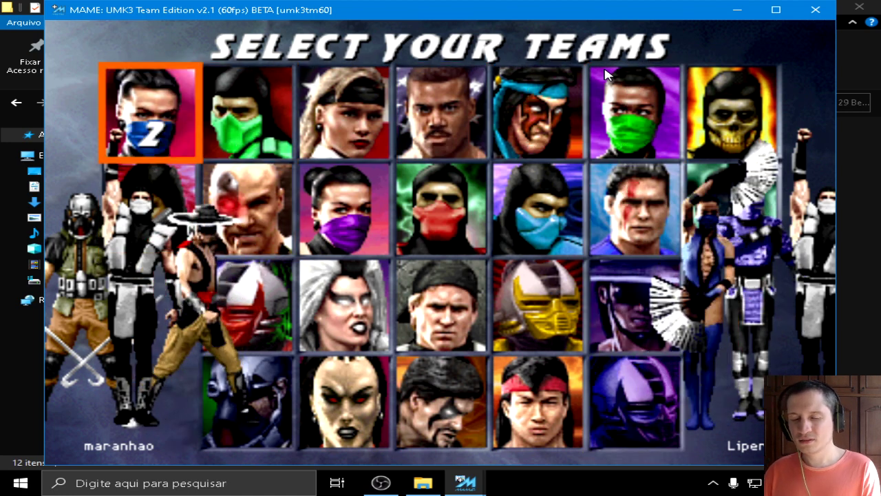
Proceed from the completed team selection to the opening round of the 3 on 3 match
key("shift+alt+alt+z")
key("z")
key("shift+alt+z")
key("shift+shift+shift+alt+alt+z")
key("alt")
key("alt")
key("alt")
key("shift+alt+z")
key("z")
key("z")
key("z")
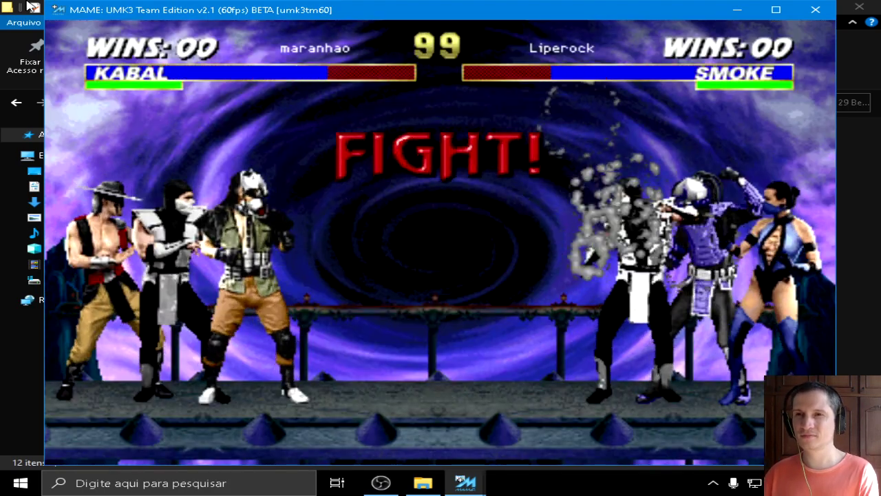
Fight the match as player 2 with Smoke's team against Kabal's team
key("Right")
key("ctrl")
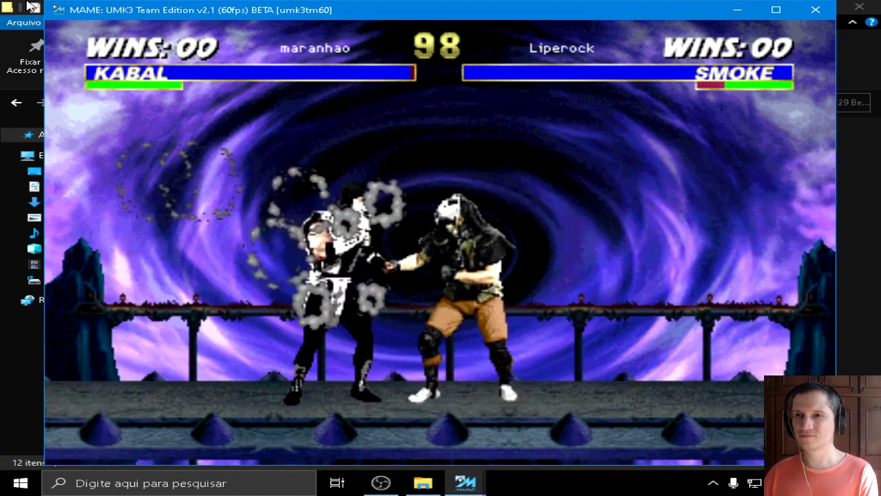
key("Down")
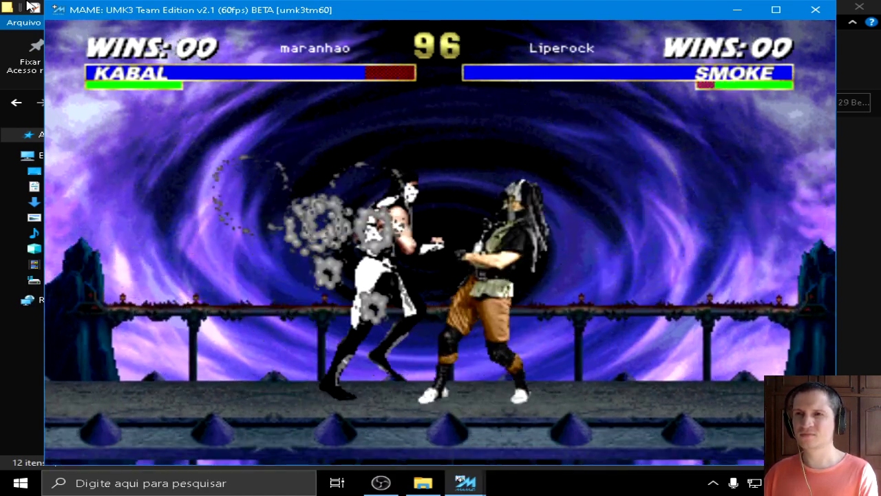
key("Left")
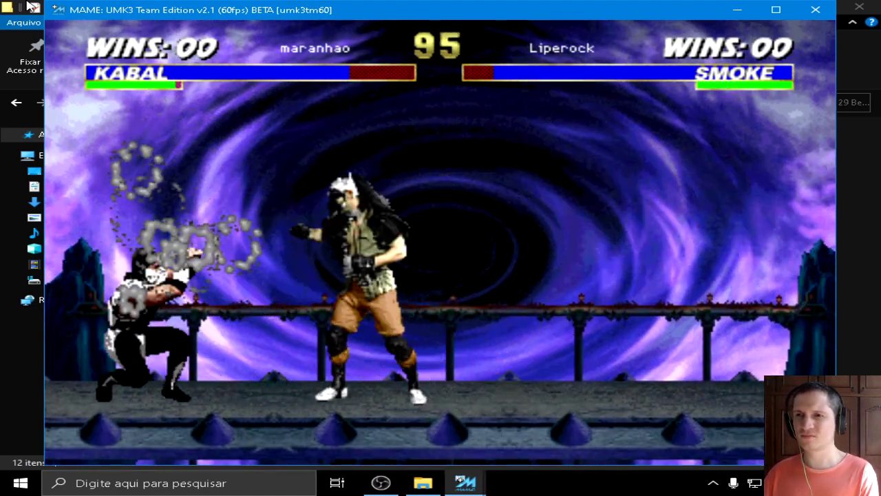
key("Down")
key("Left")
key("Right")
key("z")
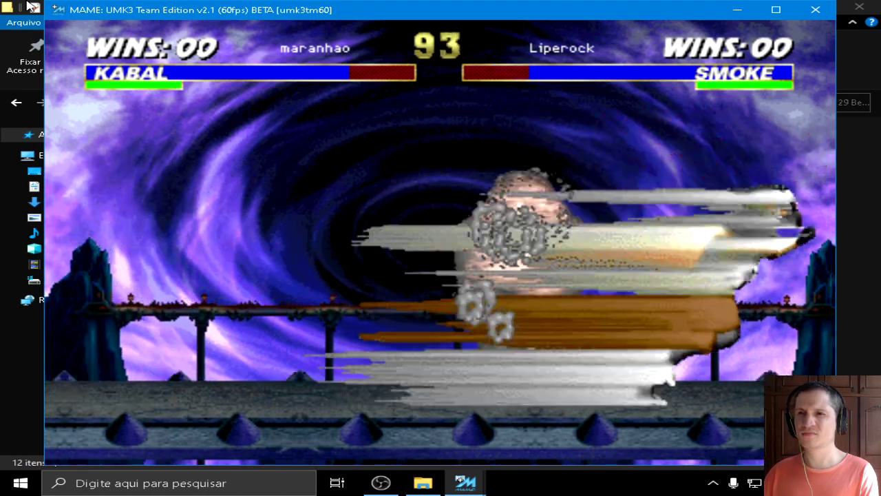
key("z")
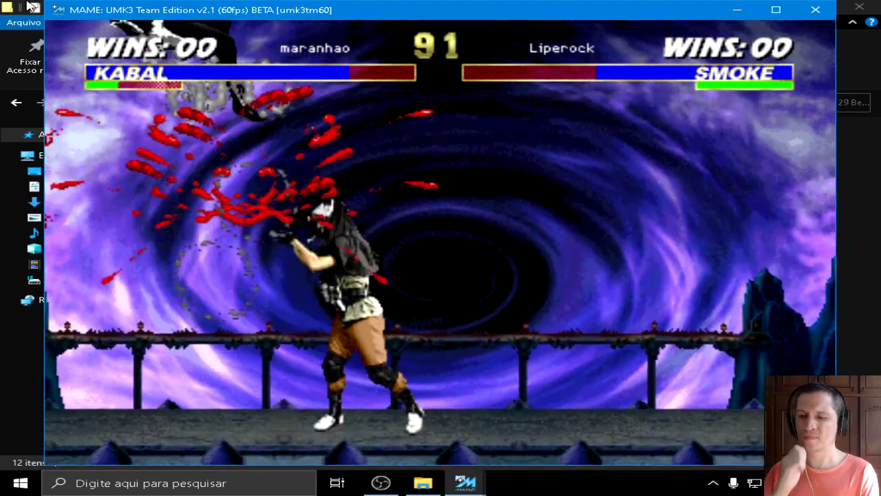
key("Left")
key("Left")
key("z")
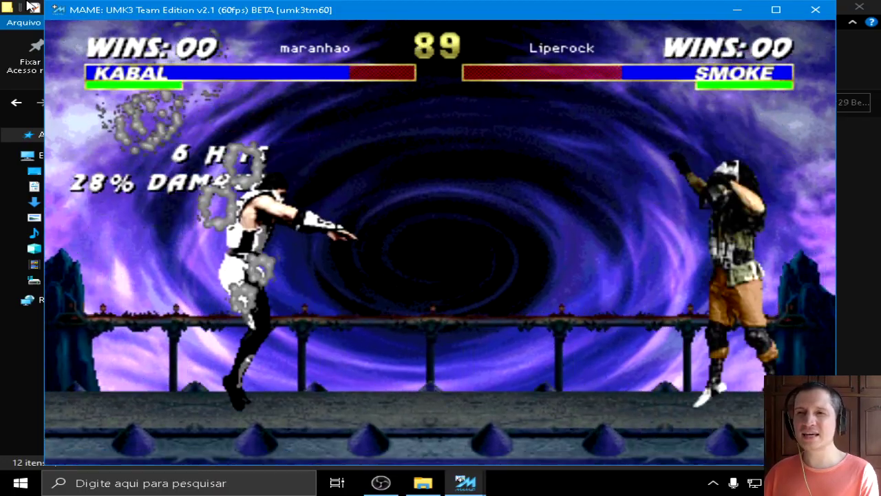
key("Down")
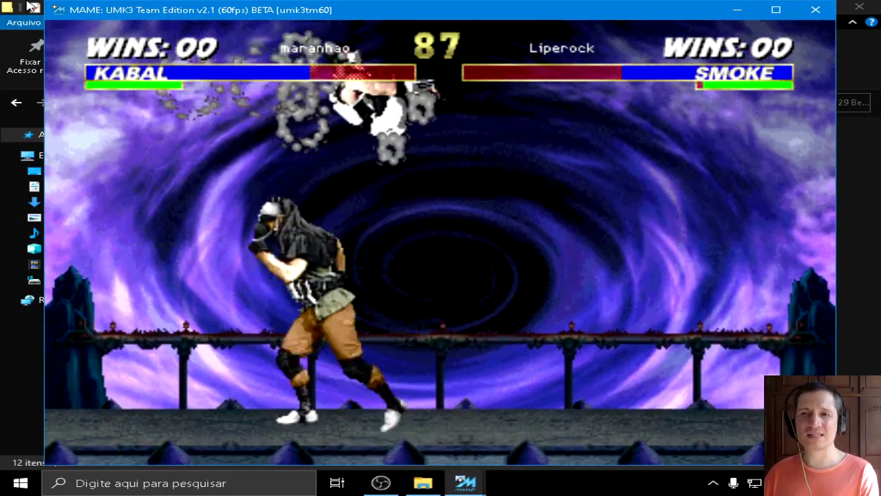
key("Left")
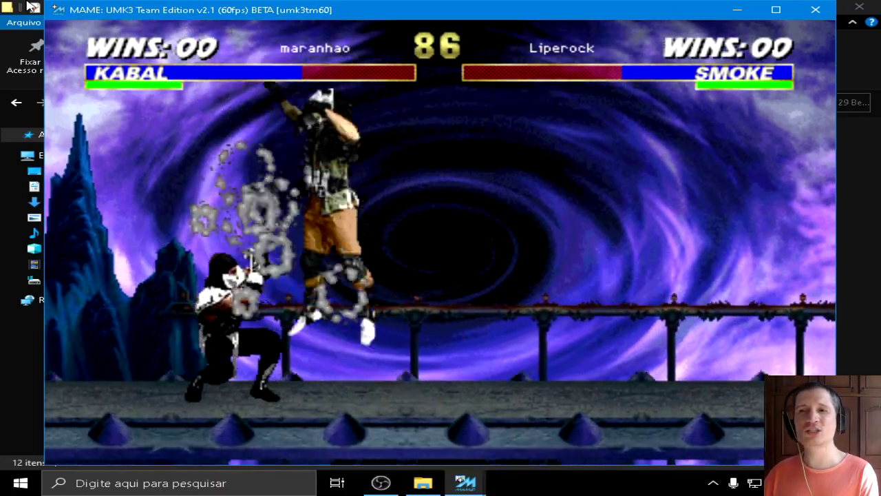
key("Down")
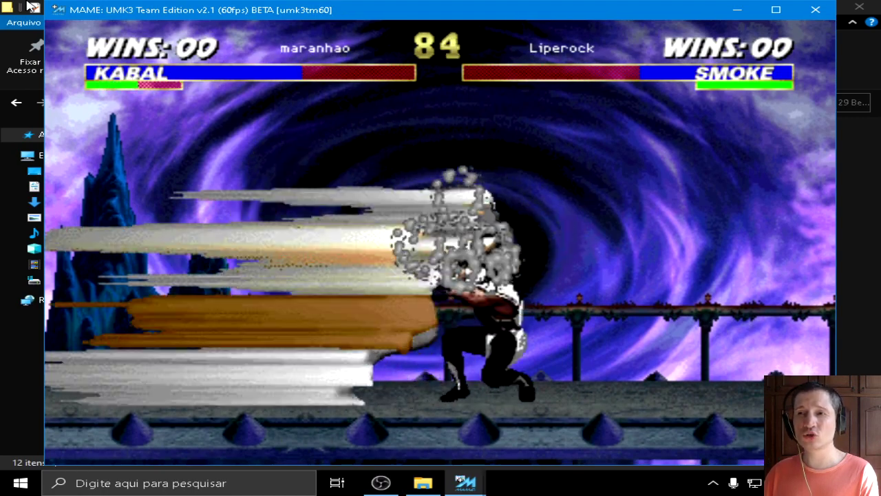
key("Right")
key("Left")
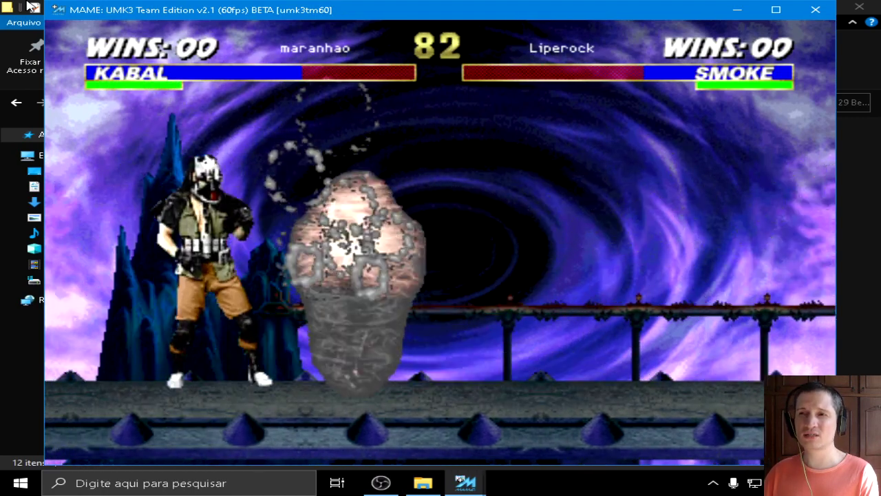
key("ctrl")
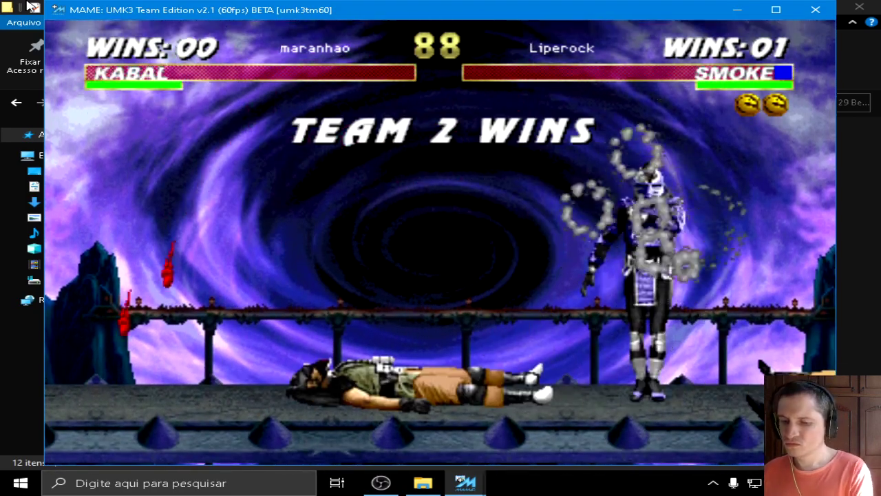
Send the in-game chat message "vou criar a salpa" and quit the running netplay game
type("tvou criar a salpa")
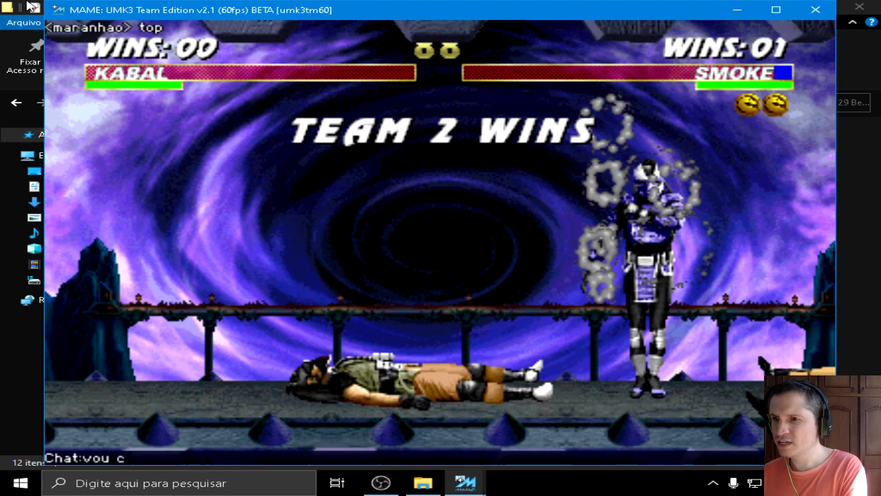
key("Return")
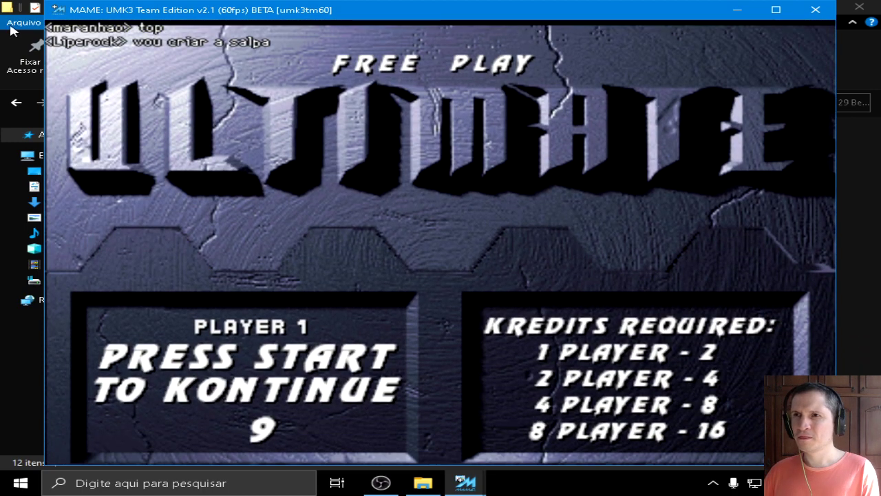
key("Escape")
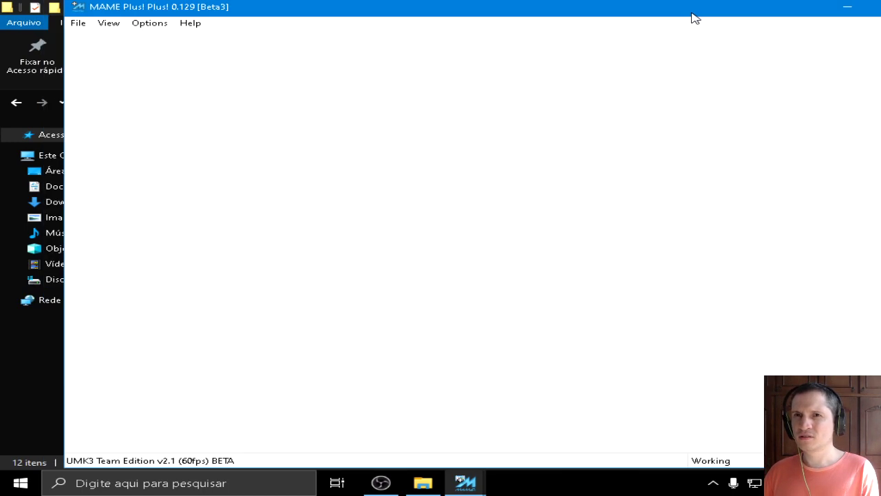
Close the leftover server list, the n02 Kaillera client and the MAME Plus! Plus! window
left_click(383, 483)
mouse_move(466, 483)
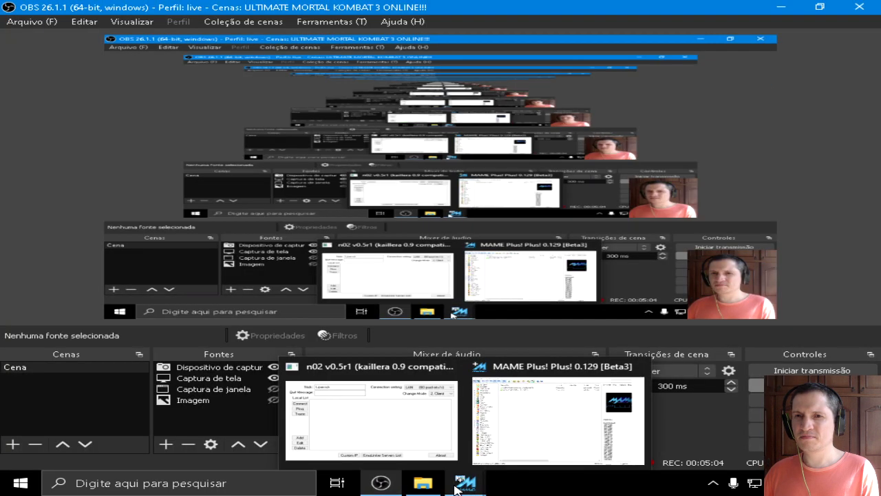
left_click(530, 469)
double_click(686, 8)
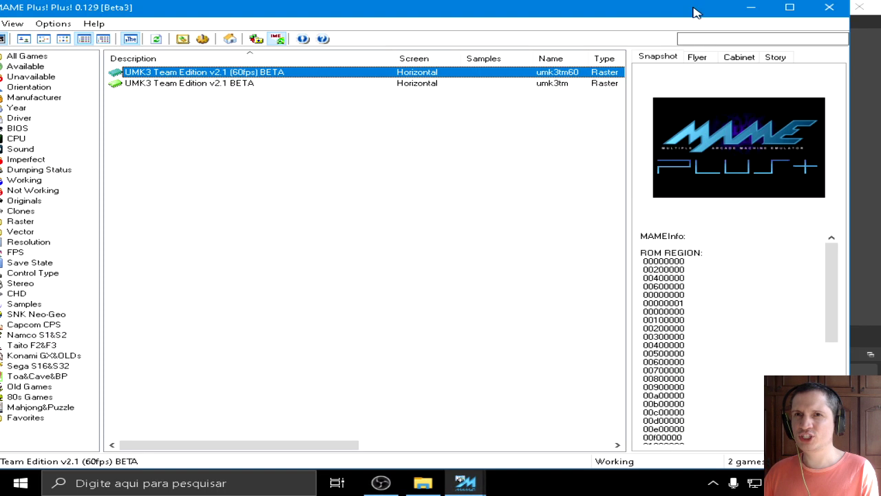
double_click(696, 7)
left_click(764, 14)
left_click(513, 283)
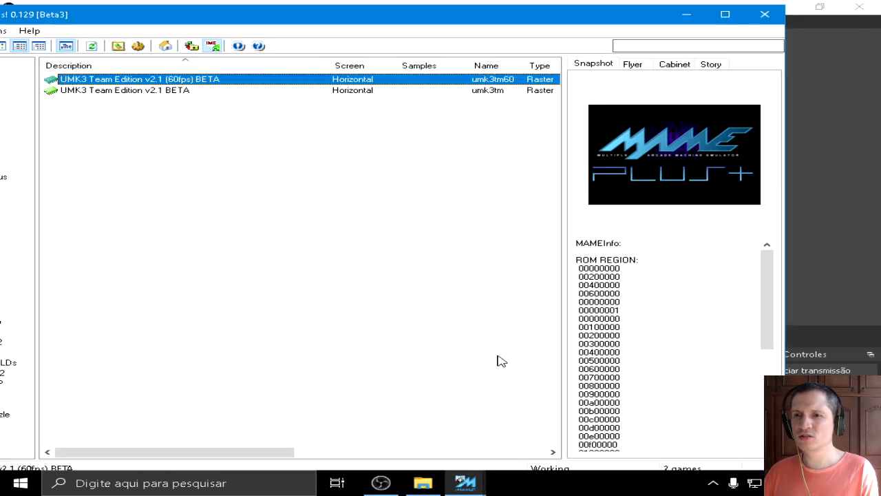
mouse_move(466, 483)
left_click(441, 443)
left_click(758, 81)
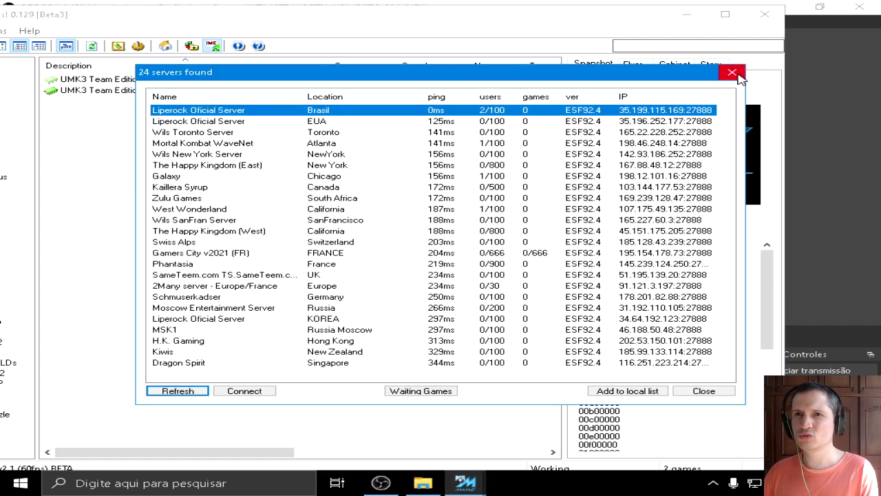
left_click(732, 71)
left_click(633, 138)
left_click(765, 13)
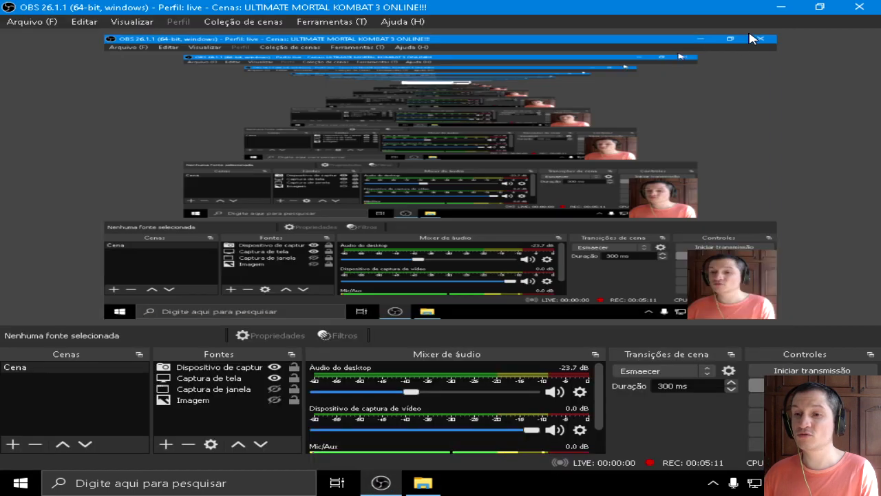
Relaunch MAME Plus! Plus! from its folder in File Explorer and reposition its window so the whole folder tree is visible
left_click(423, 483)
double_click(241, 294)
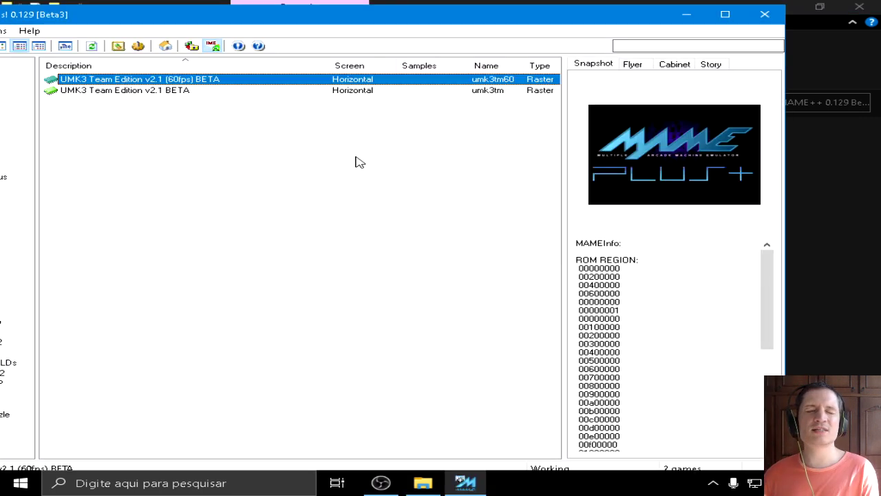
left_click_drag(349, 20, 513, 24)
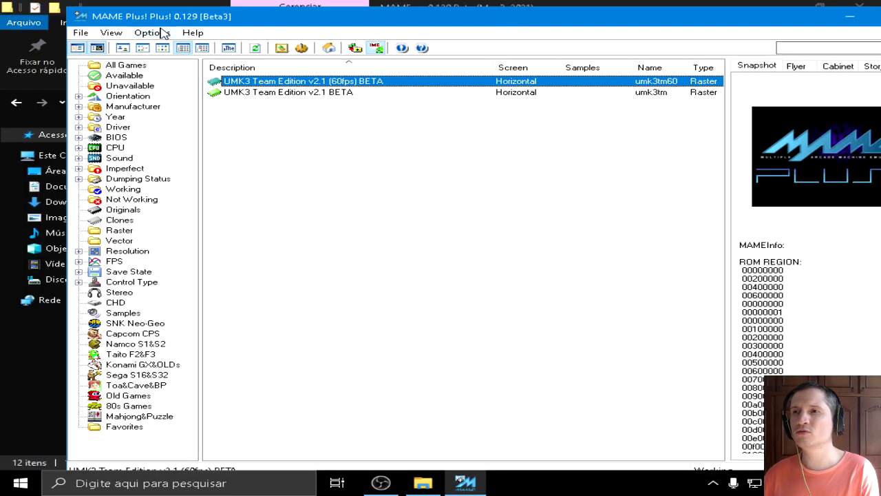
Start the Kaillera netplay client, load the EmuLinker servers list, and maximize the main MAME Plus! Plus! window
left_click(81, 32)
left_click(126, 122)
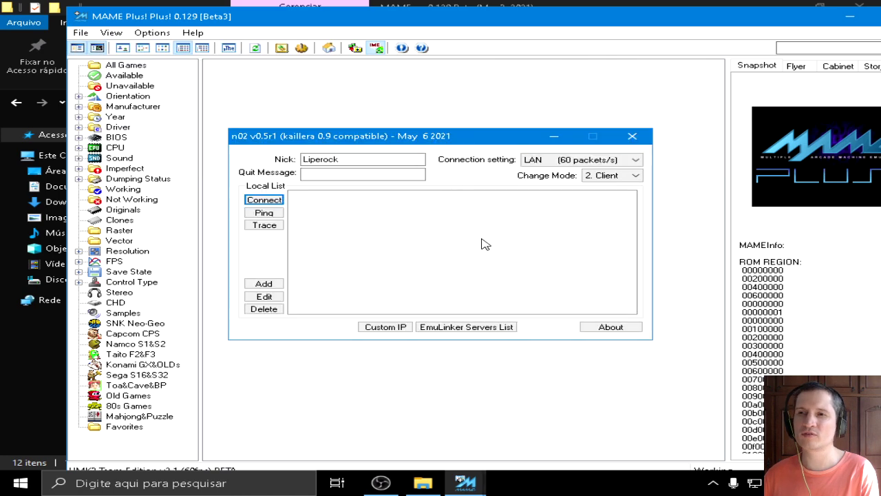
left_click(467, 329)
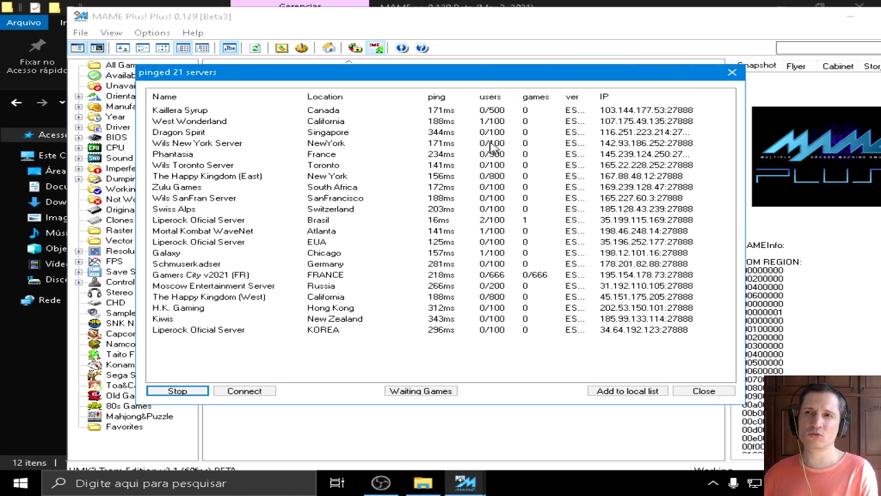
double_click(521, 21)
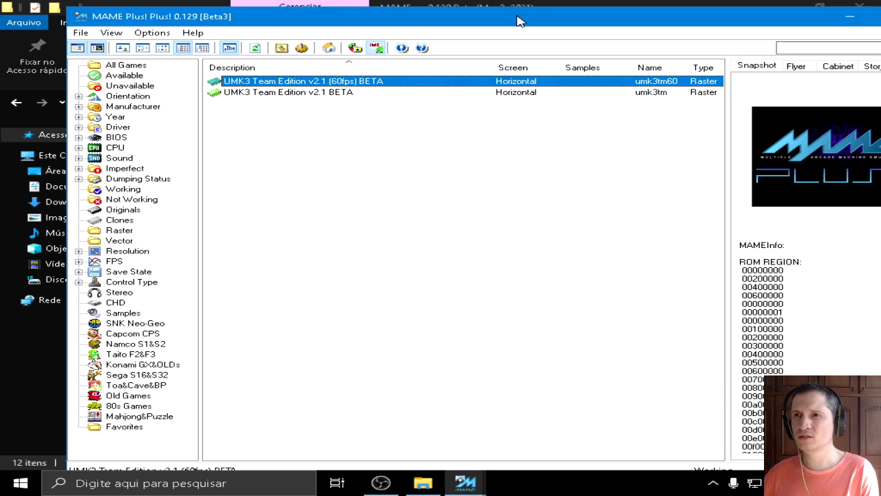
mouse_move(465, 483)
left_click(591, 428)
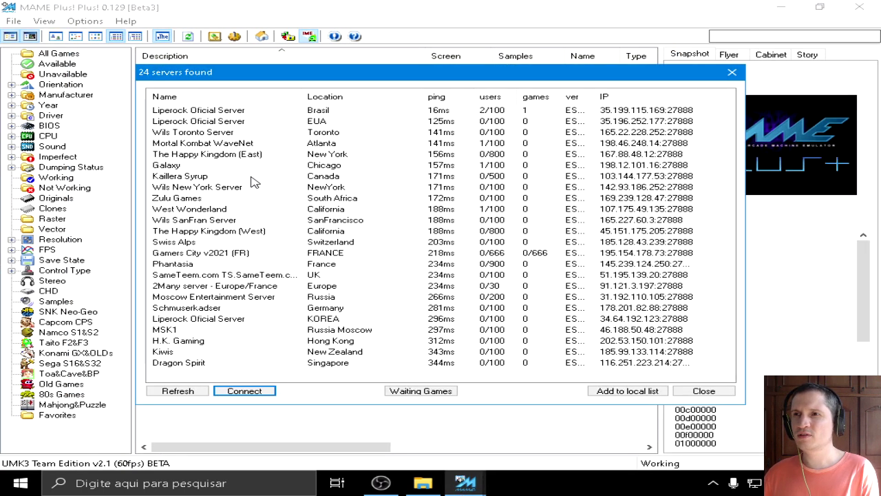
Connect to the Liperock Oficial Server in Brasil and create a UMK3 Team Edition v2.1 (60fps) BETA game there
double_click(230, 114)
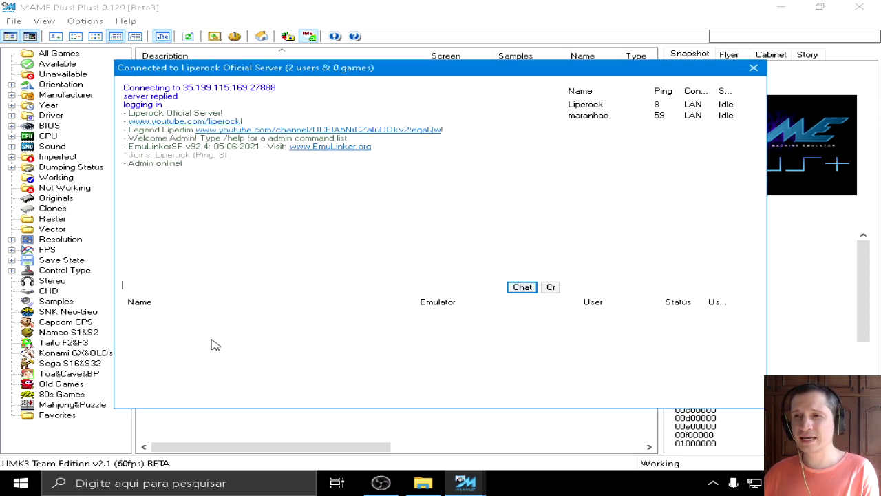
right_click(275, 329)
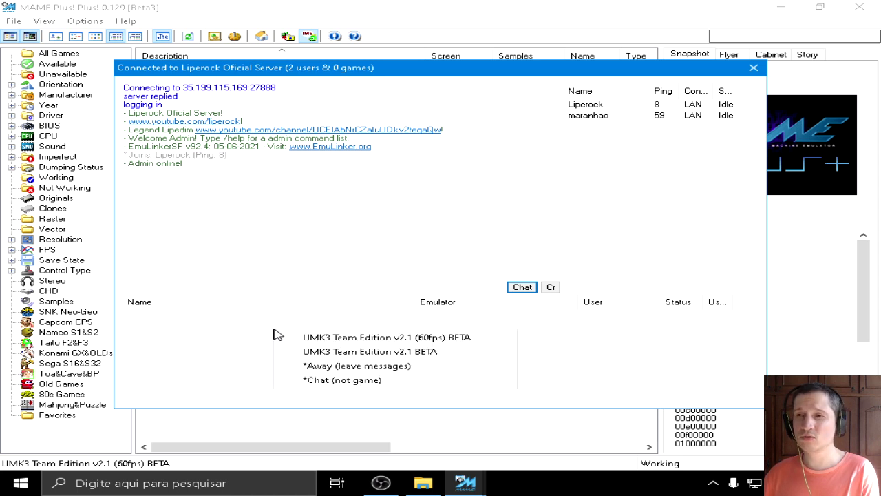
left_click(418, 341)
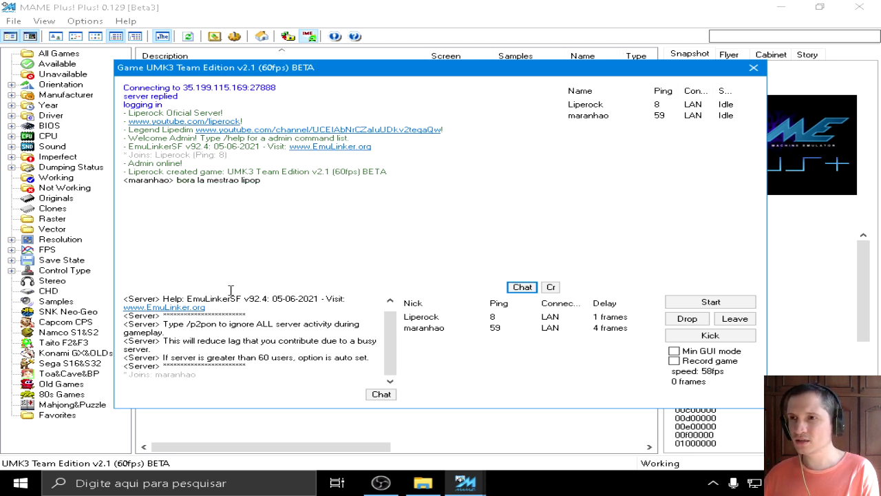
Send the messages "bora", "so explica os comandos" and "ja inicio" in the game room chat
left_click(193, 404)
type("bo")
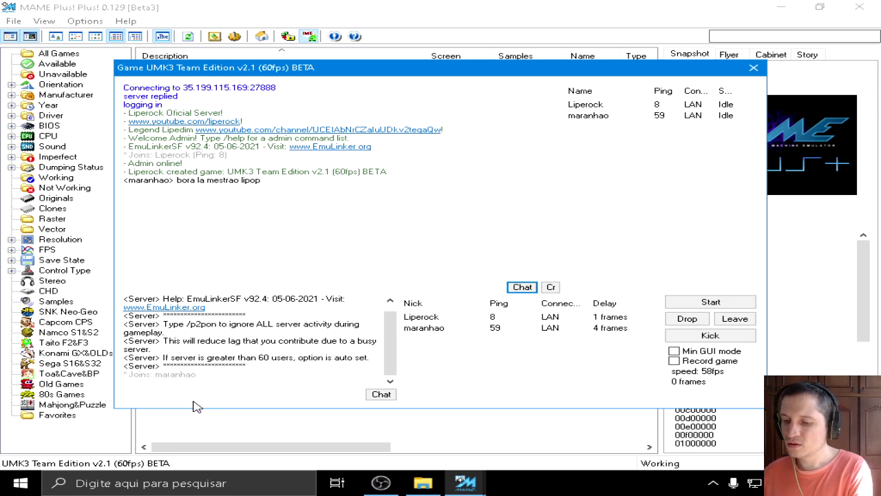
type("ra")
key("Return")
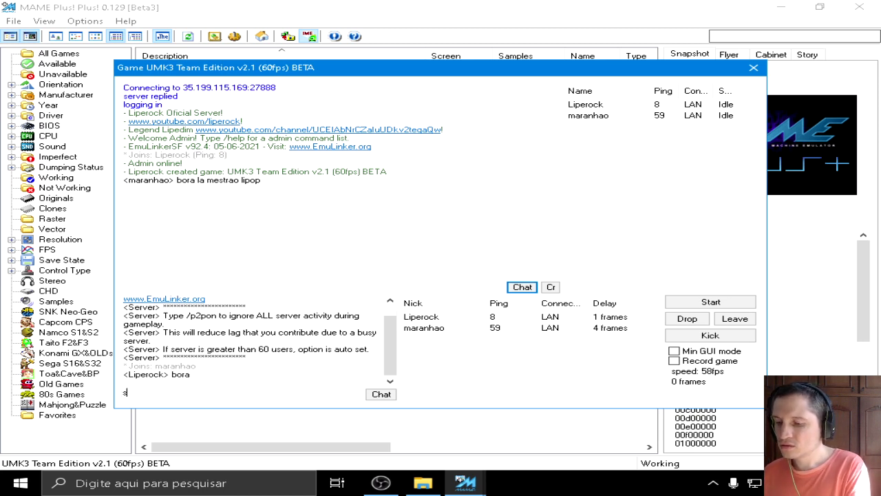
type("so explica os comandos")
key("Return")
type("ja")
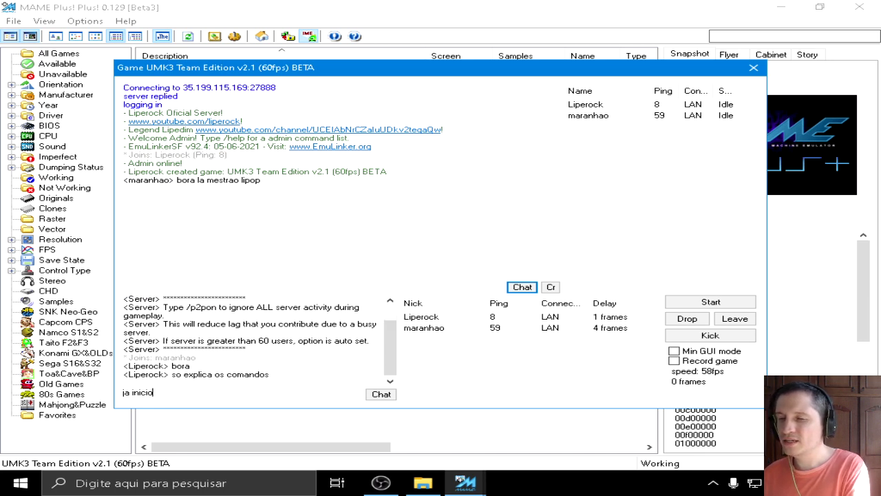
type(" inicio")
key("Return")
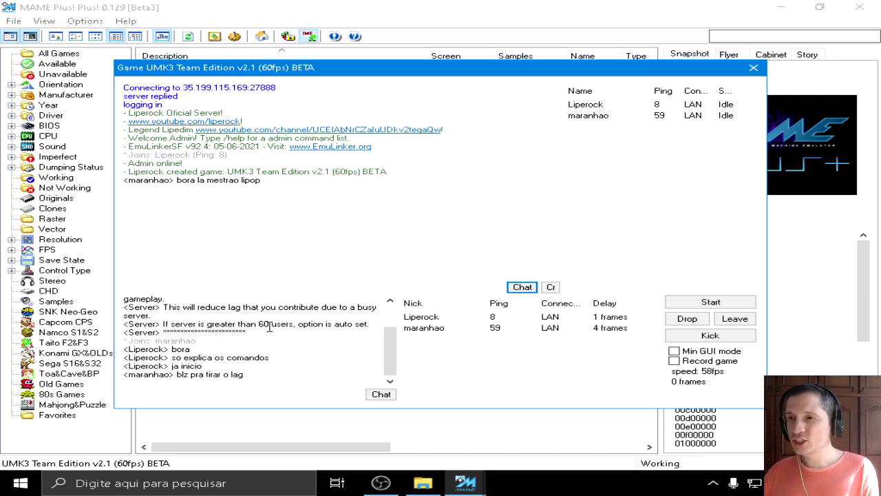
Send the /p2pon command in the game room chat so the game ignores all server activity during gameplay
scroll(201, 333, "up", 2)
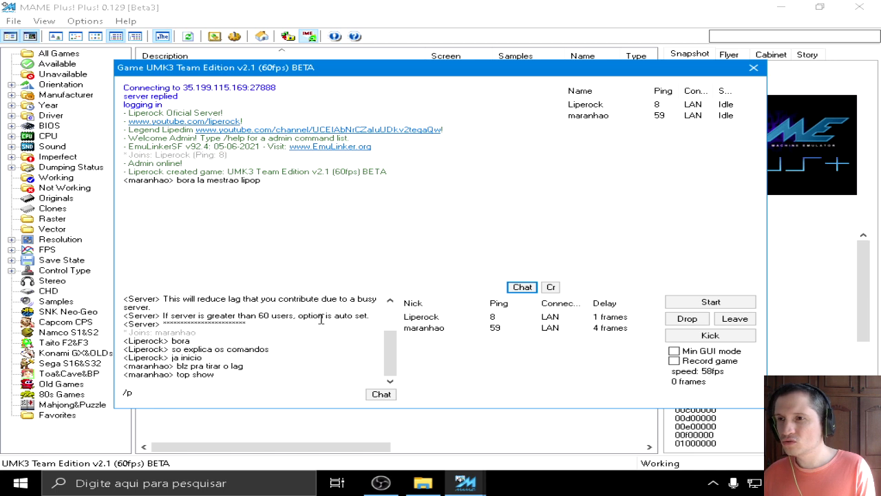
scroll(274, 331, "up", 2)
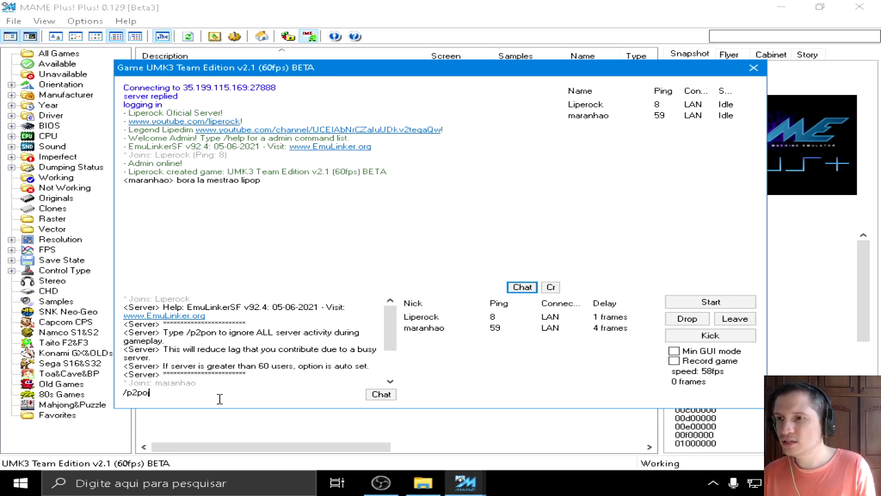
left_click_drag(189, 332, 314, 329)
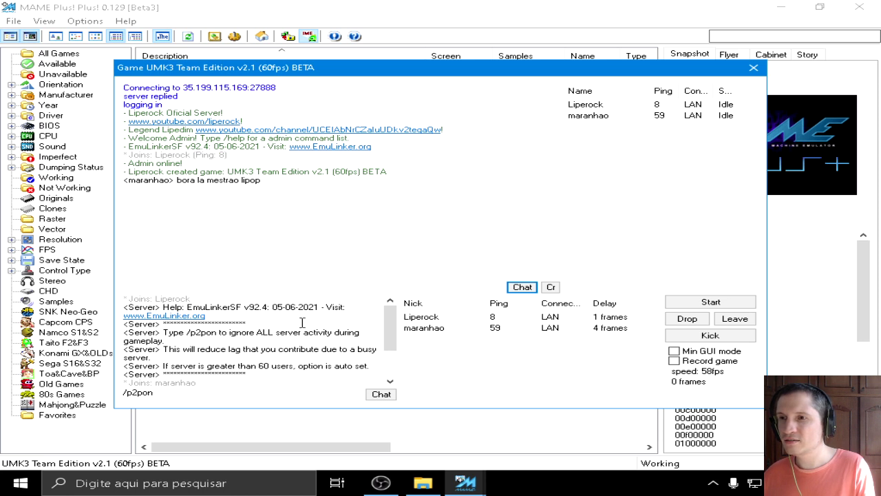
left_click_drag(189, 333, 201, 333)
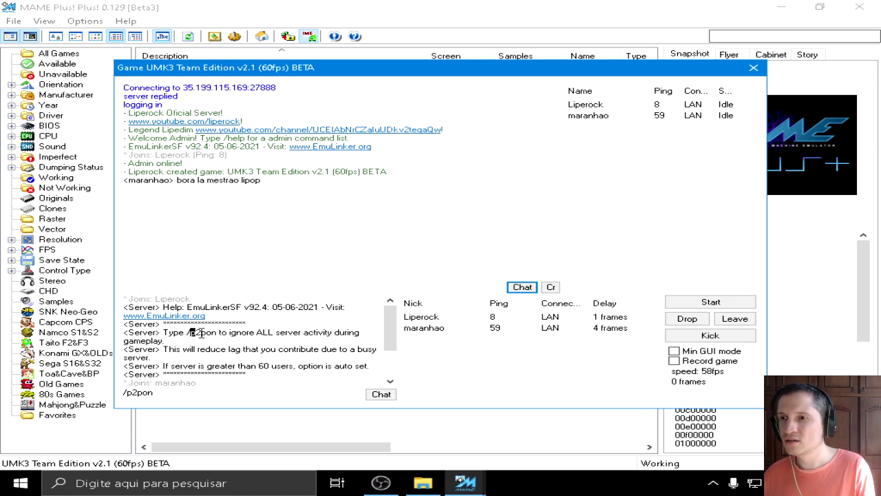
left_click_drag(195, 394, 110, 397)
left_click(186, 395)
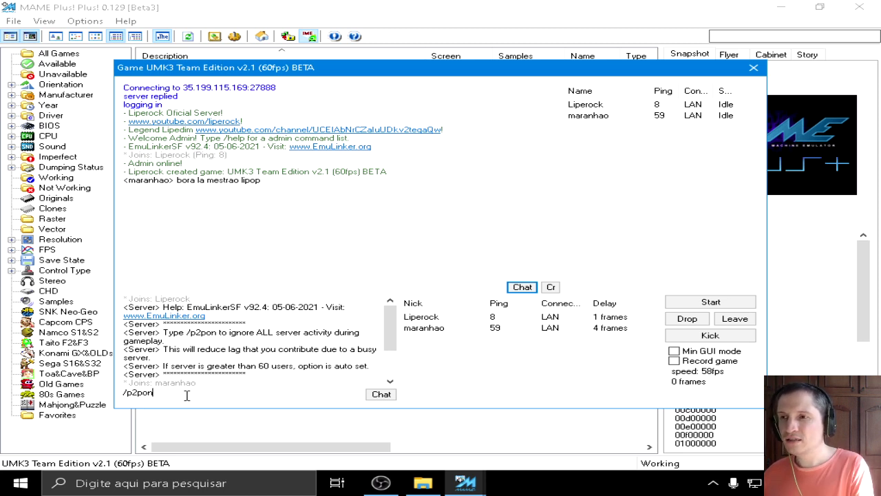
key("Return")
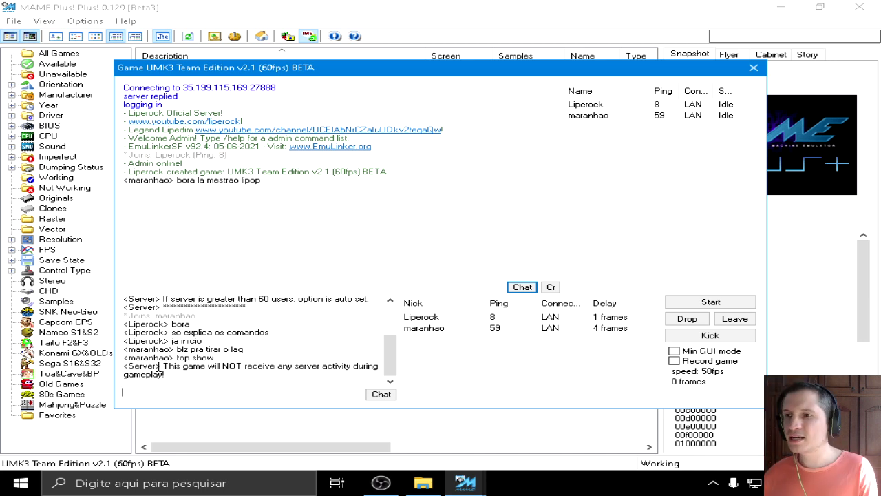
Send the /lagstat command in the game room chat, followed by the message "vamos la"
left_click_drag(165, 367, 194, 377)
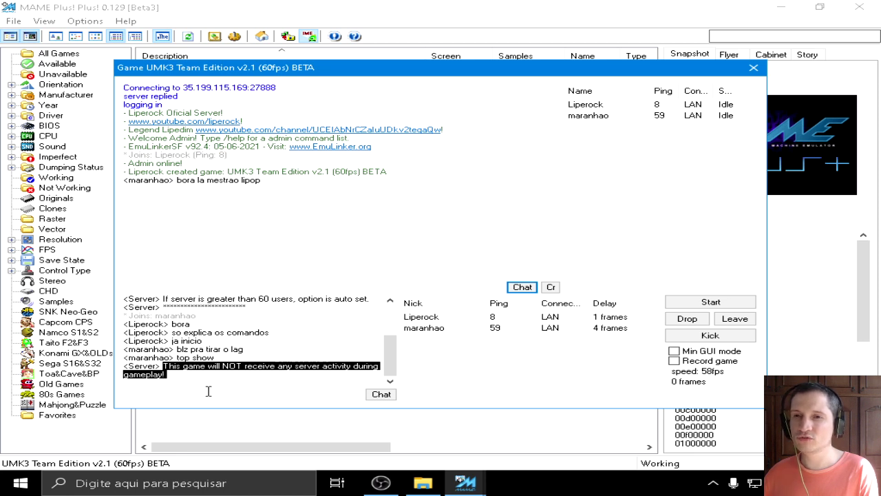
left_click(210, 391)
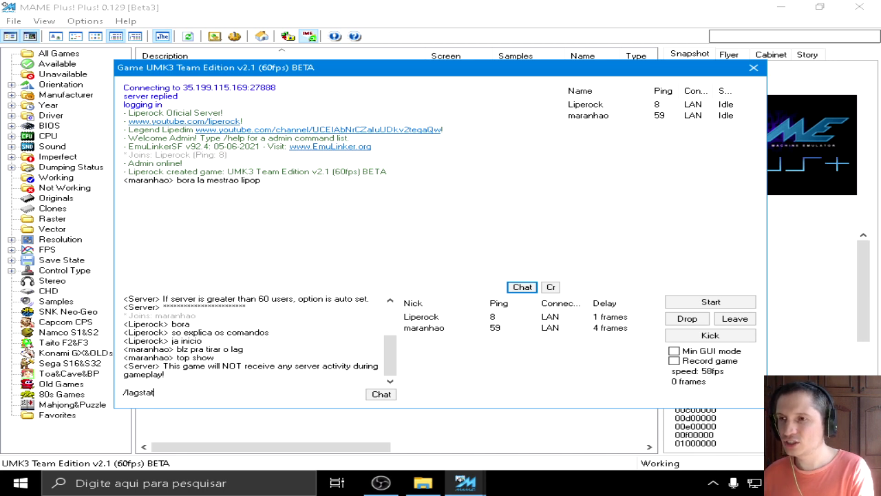
key("Return")
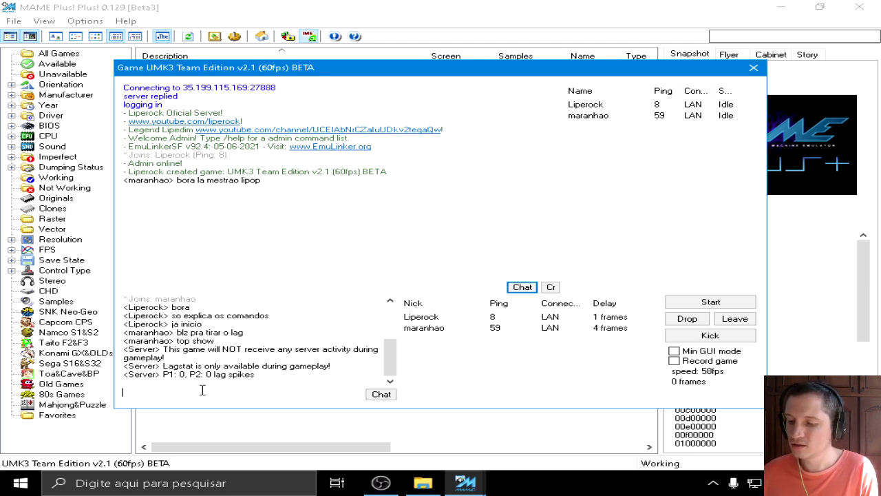
key("Return")
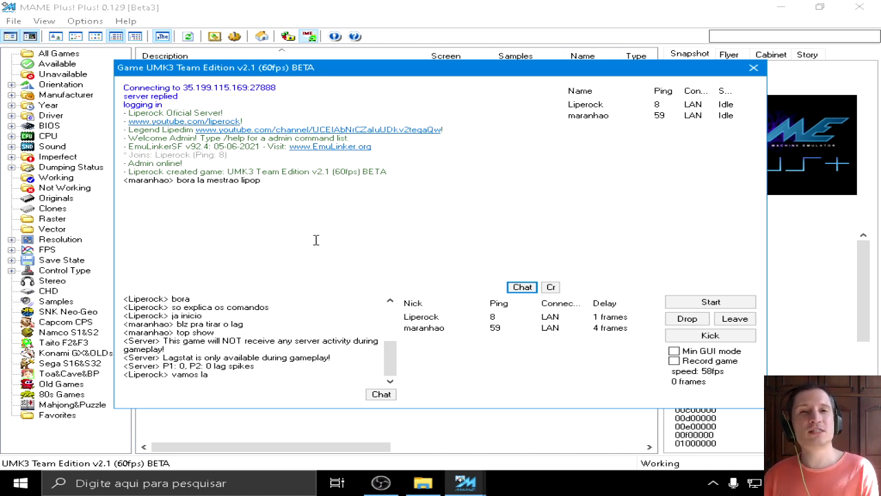
Start the hosted game in an enlarged emulator window and choose the 4 Player 2 on 2 Kombat mode
left_click(711, 303)
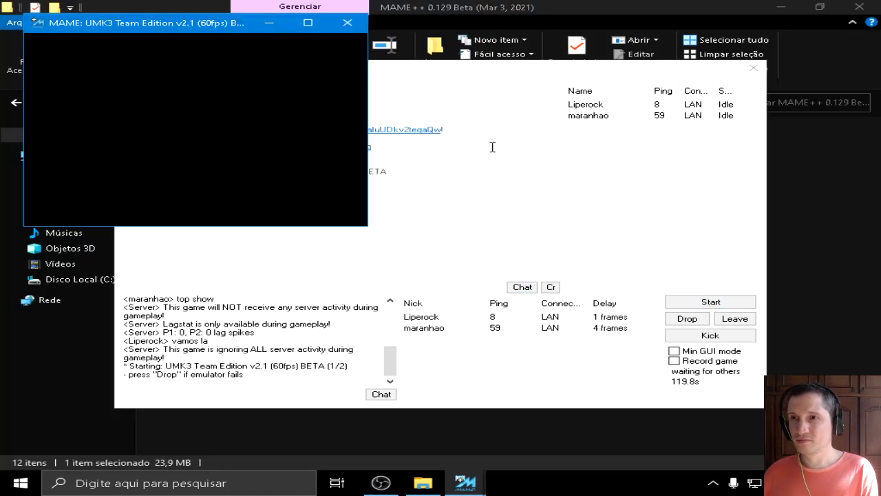
left_click(308, 22)
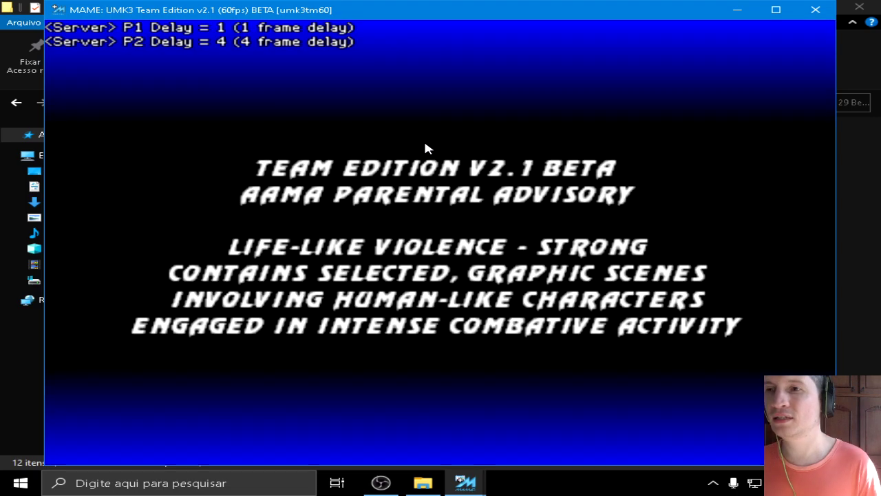
key("1")
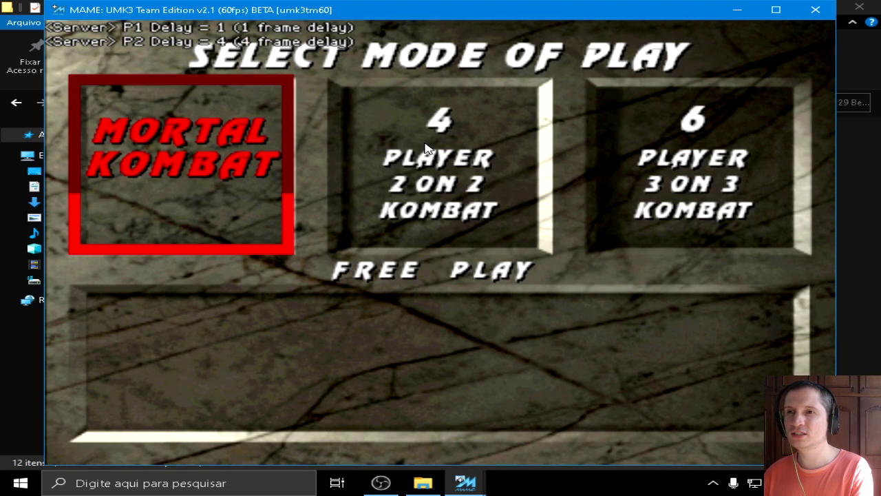
key("Right")
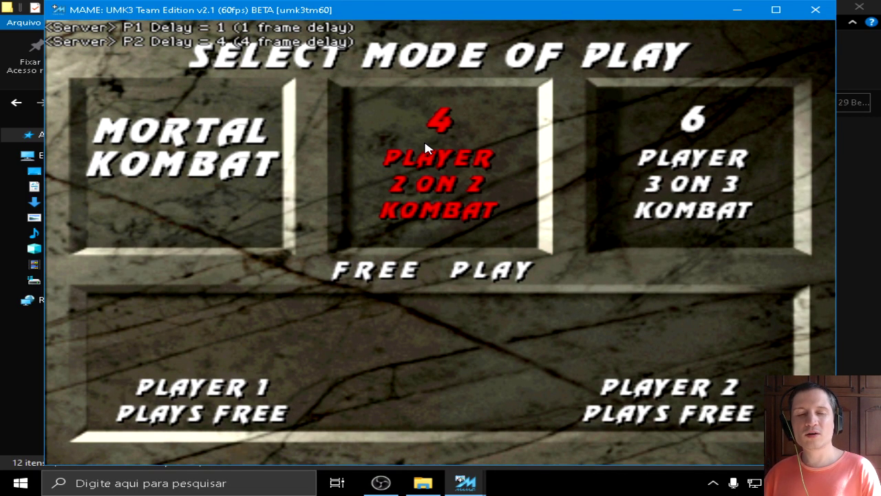
Pick Kitana and Nightwolf as player 1's two-fighter team on the team selection screen
key("Right")
key("Right")
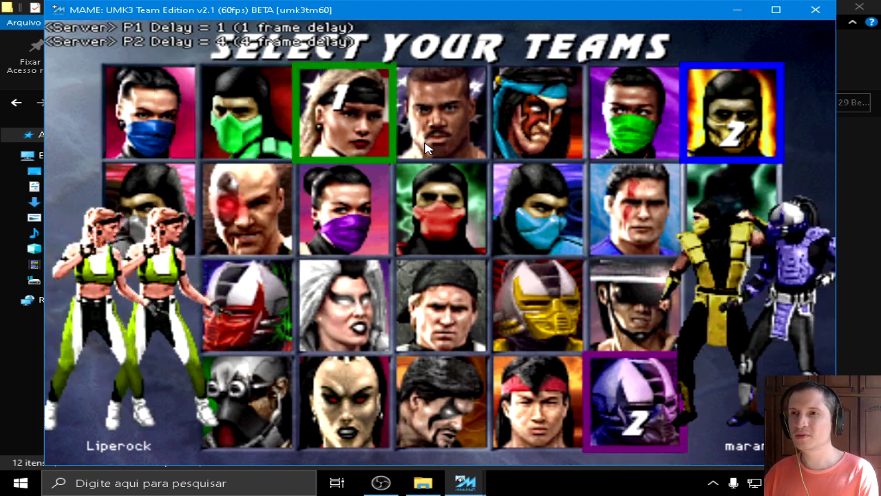
key("ctrl")
key("Down")
key("Right")
key("Left")
key("Left")
key("Right")
key("Right")
key("Right")
key("Down")
key("Down")
key("Left")
key("Left")
key("Left")
key("Up")
key("Left")
key("Up")
key("Up")
key("Left")
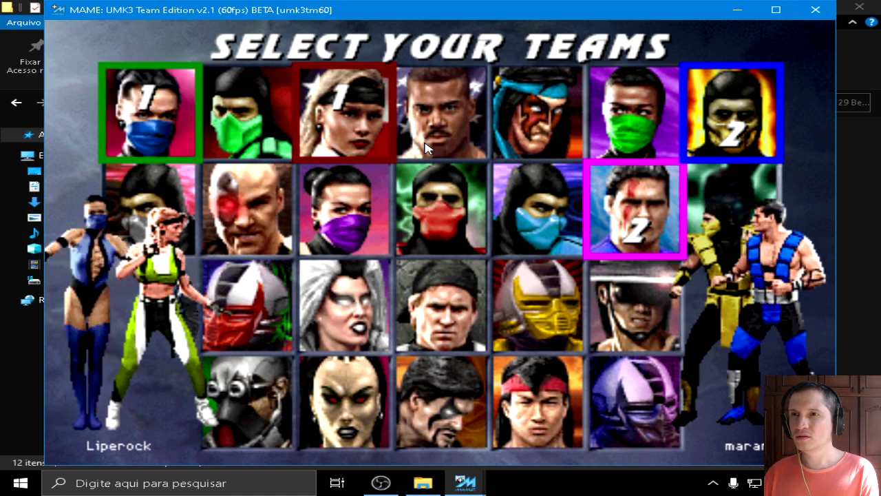
key("ctrl")
key("Right")
key("Right")
key("Right")
key("Right")
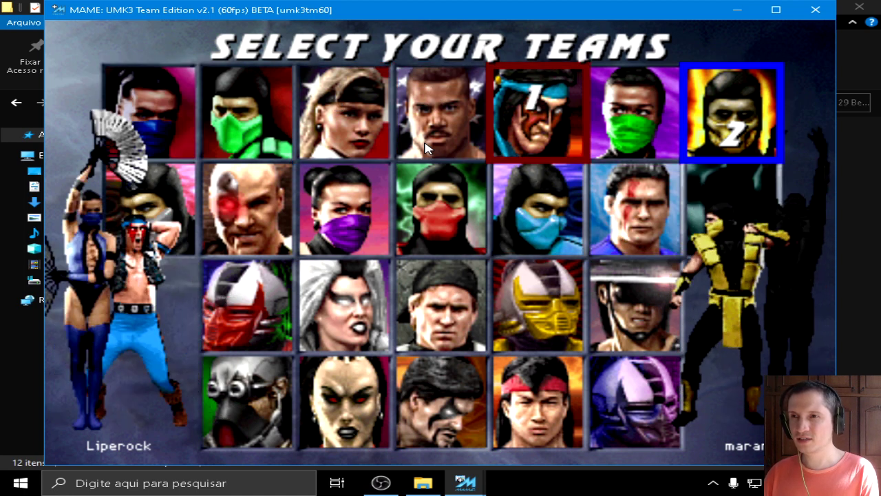
key("ctrl")
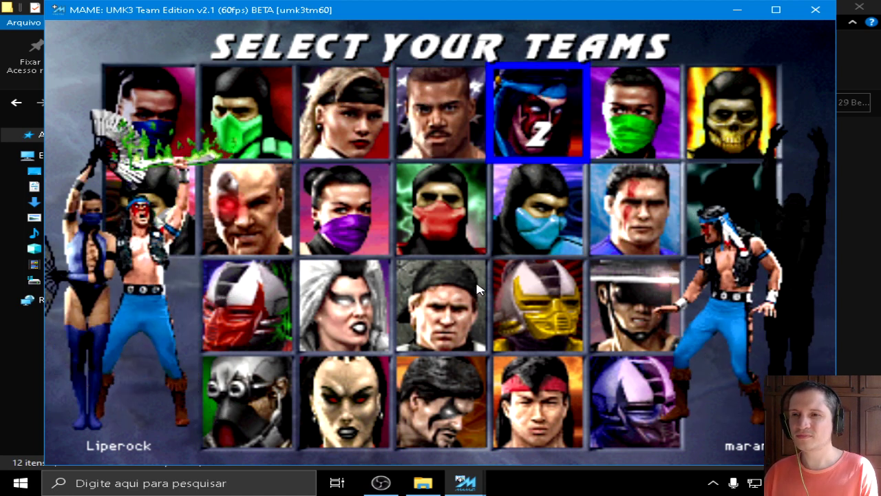
Bring the netplay game room window to the front to examine it, and return to the running match
mouse_move(465, 483)
left_click(424, 435)
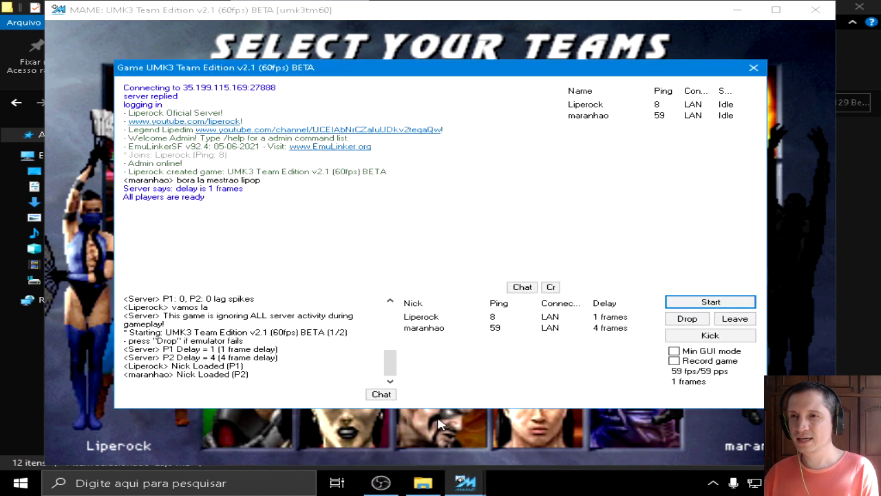
left_click(482, 483)
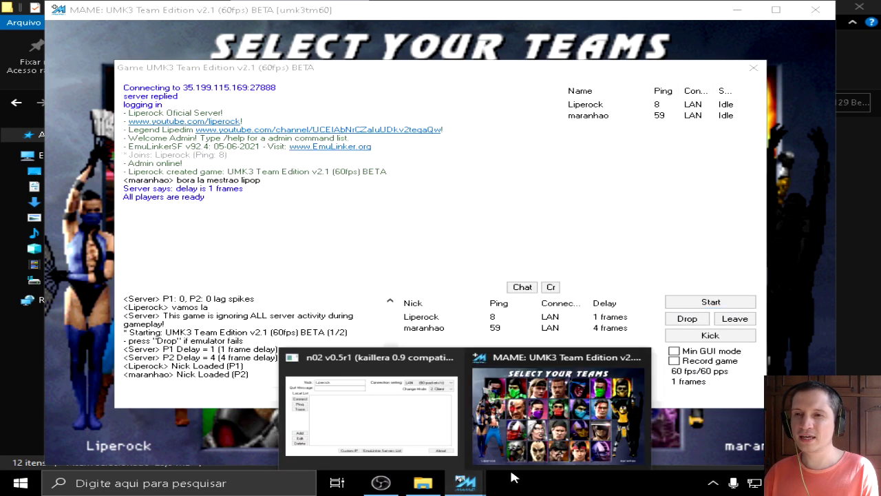
left_click(541, 435)
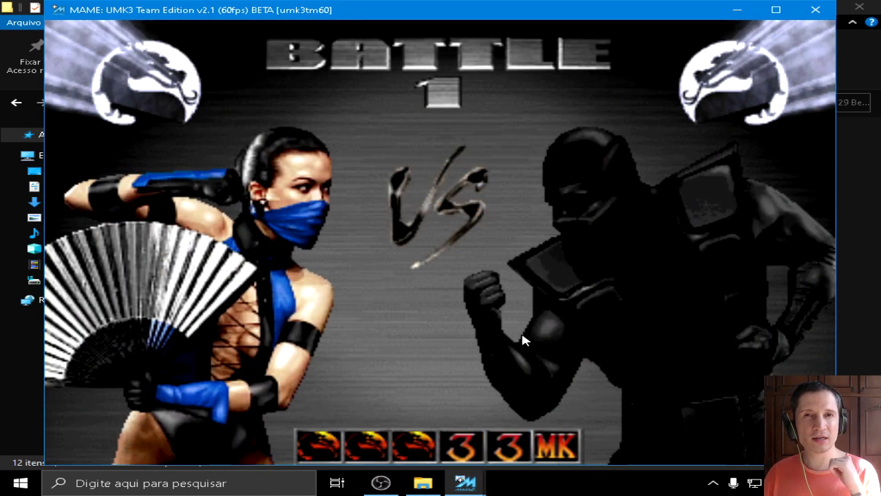